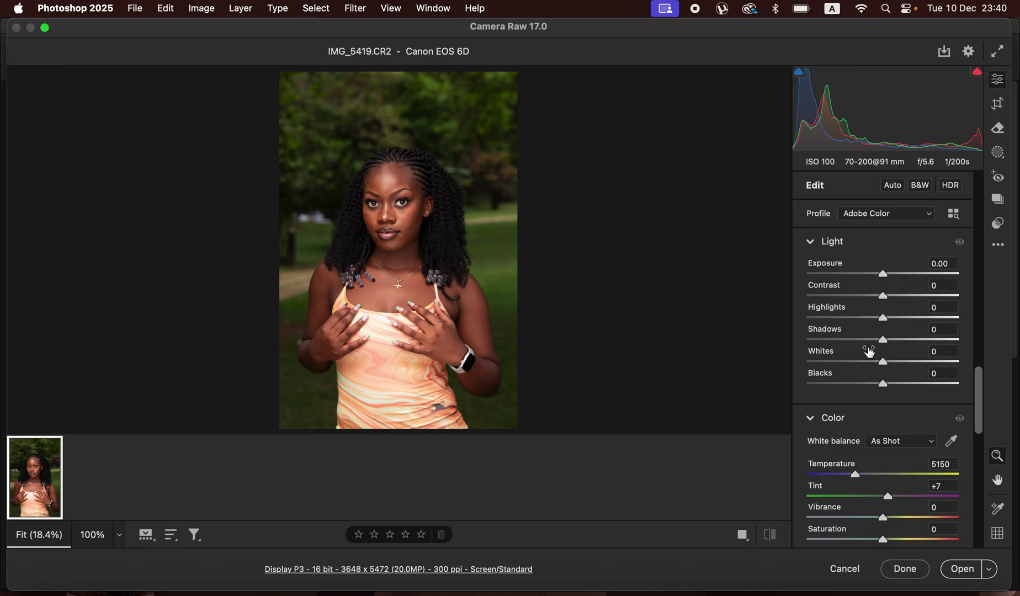
Step: Adjust the photo's light: Contrast +8, Highlights -65, Shadows +29, Whites -31 and Blacks -14
left_click_drag(874, 318, 834, 319)
left_click_drag(883, 361, 872, 385)
left_click_drag(883, 340, 909, 338)
left_click_drag(883, 296, 891, 299)
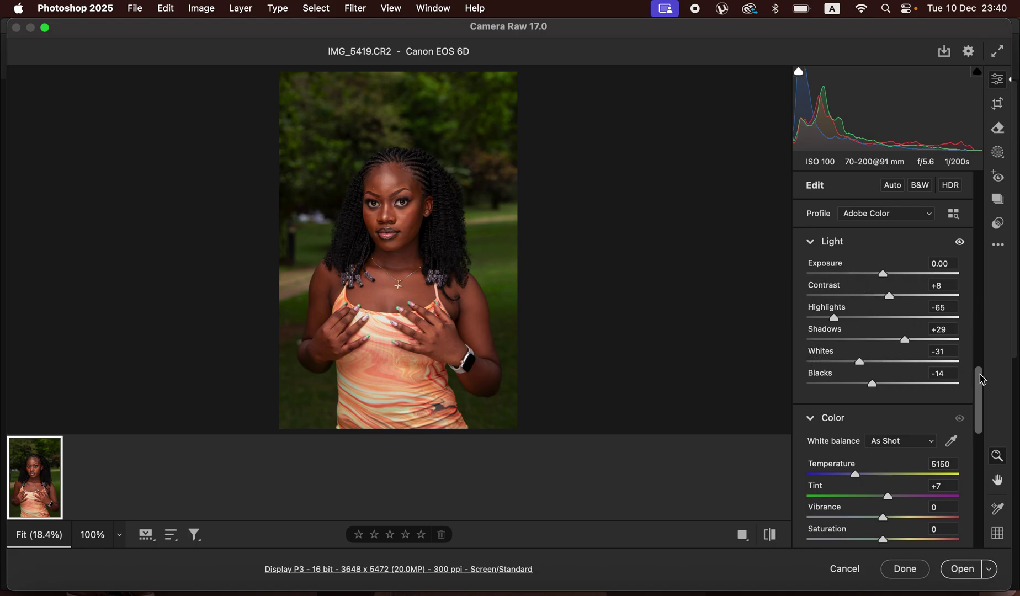
Step: In the Color Mixer, set the Greens hue to +52 and raise the Yellows hue
left_click_drag(981, 402, 971, 343)
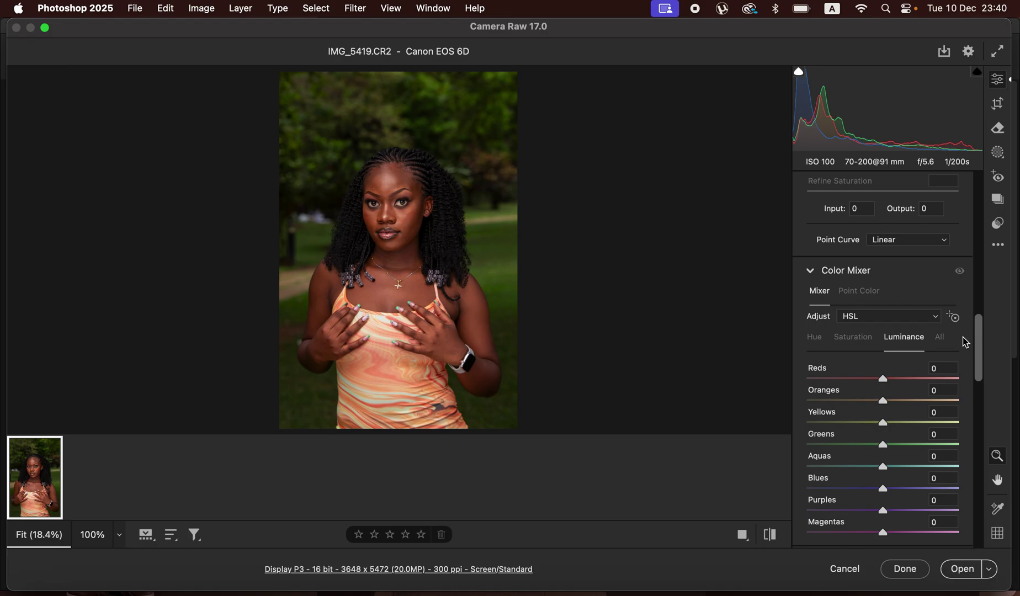
left_click(815, 339)
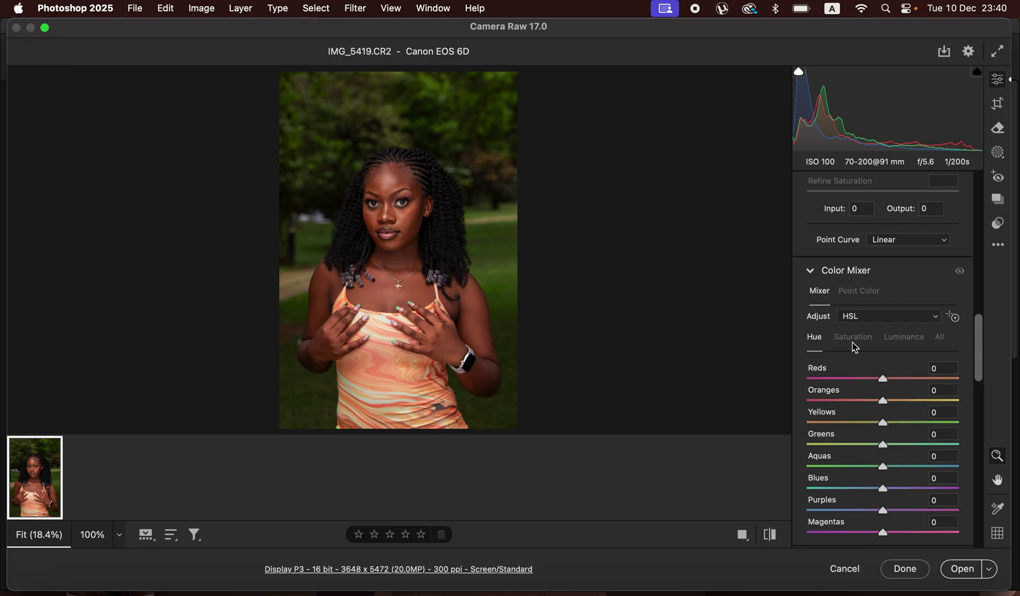
left_click(861, 340)
left_click(895, 339)
left_click(815, 339)
left_click_drag(883, 445, 921, 445)
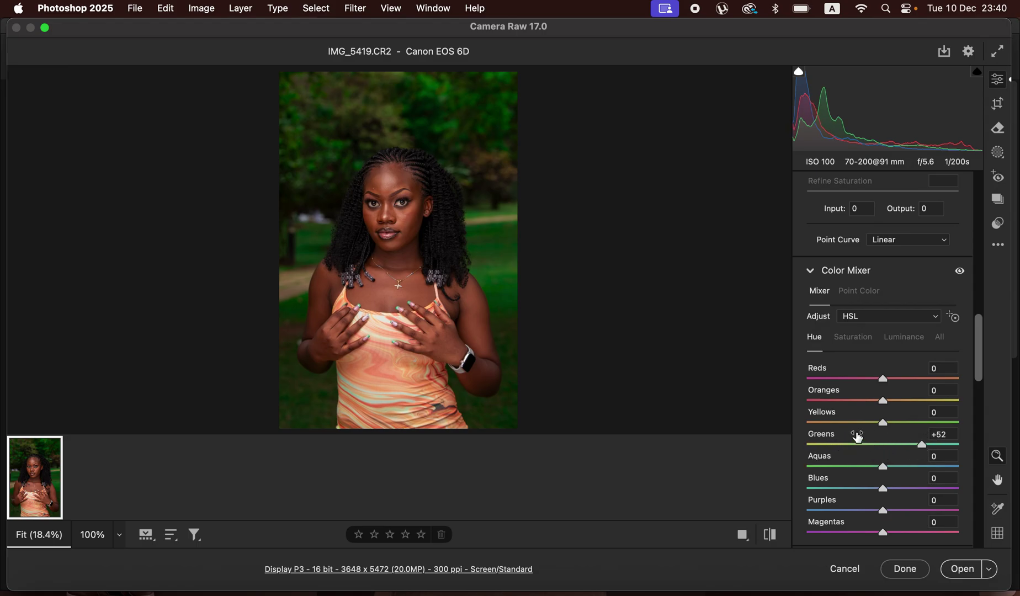
left_click_drag(887, 423, 898, 429)
Step: In the Color Mixer, set the Greens saturation to -36 and lower the Greens luminance
left_click(854, 338)
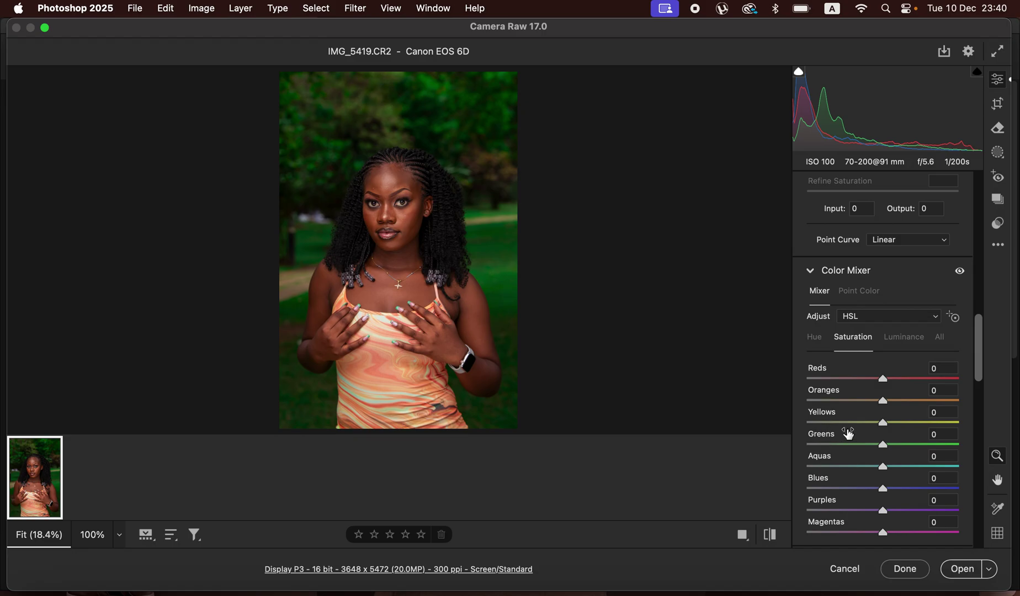
left_click_drag(888, 450, 860, 451)
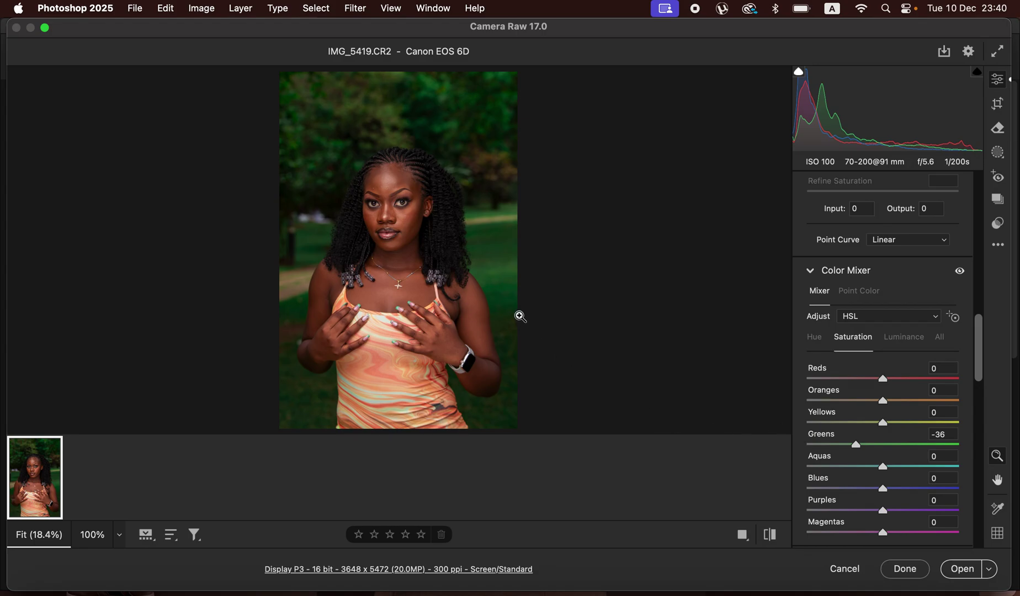
left_click(908, 339)
left_click_drag(883, 444, 861, 448)
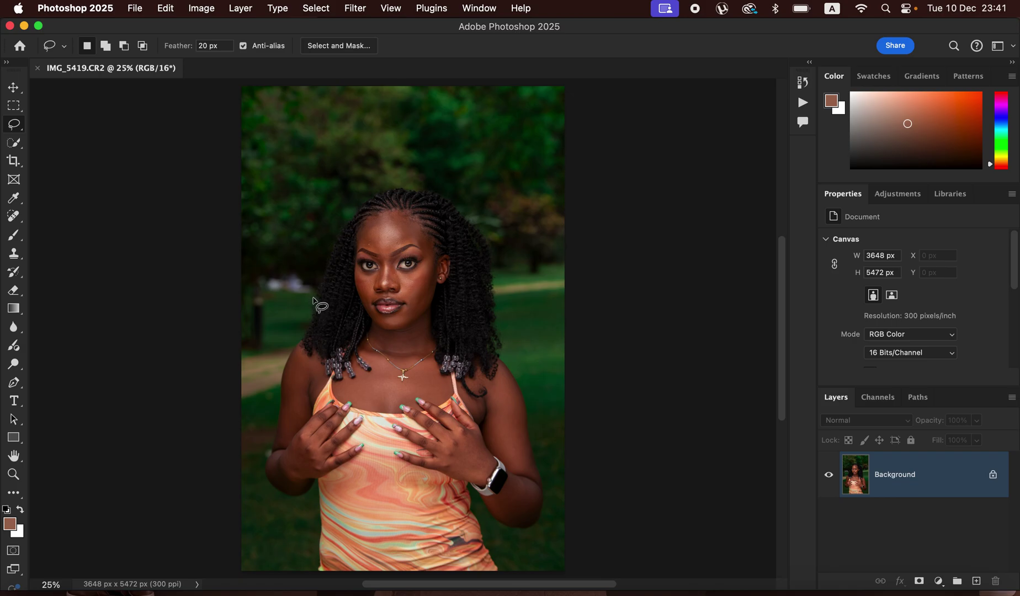
Step: Crop the photo at 4:5 with the frame extended past both sides, filling the empty edges with Content-Aware Fill
left_click(15, 163)
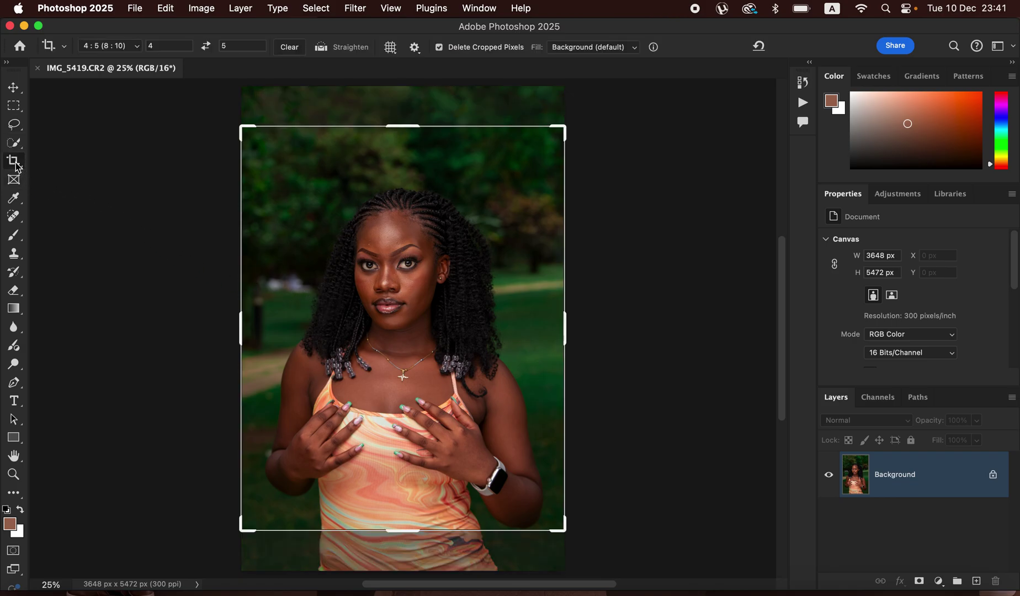
left_click(135, 50)
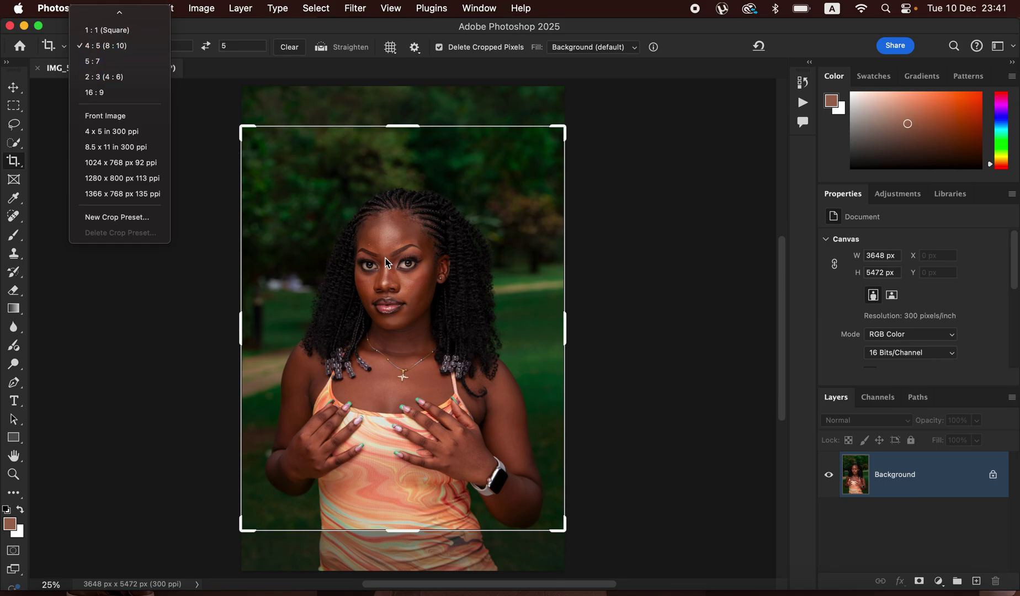
left_click(450, 364)
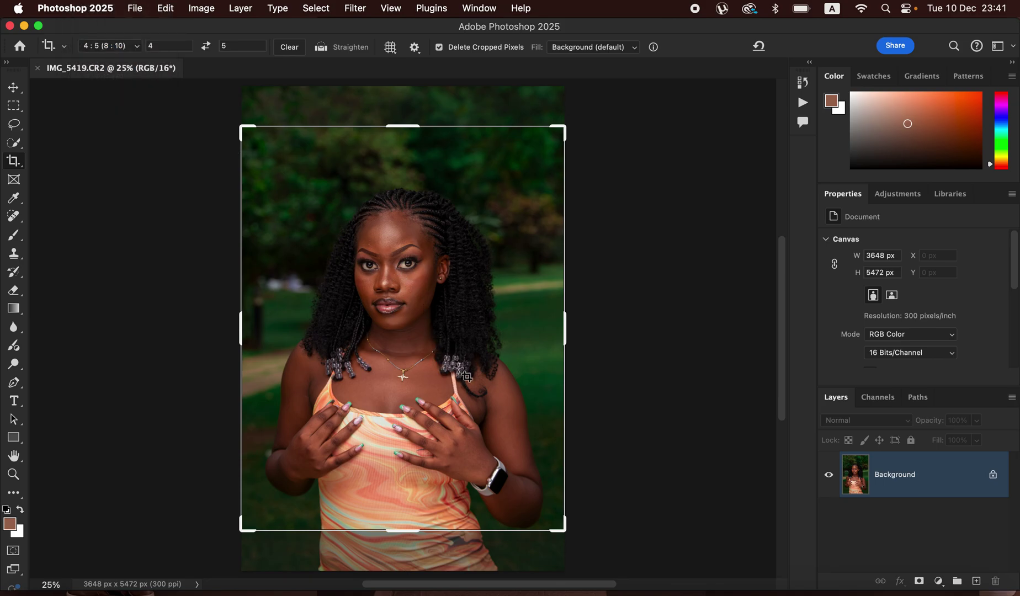
left_click_drag(564, 529, 577, 543)
left_click_drag(229, 537, 220, 549)
left_click_drag(217, 104, 209, 93)
left_click_drag(426, 347, 433, 357)
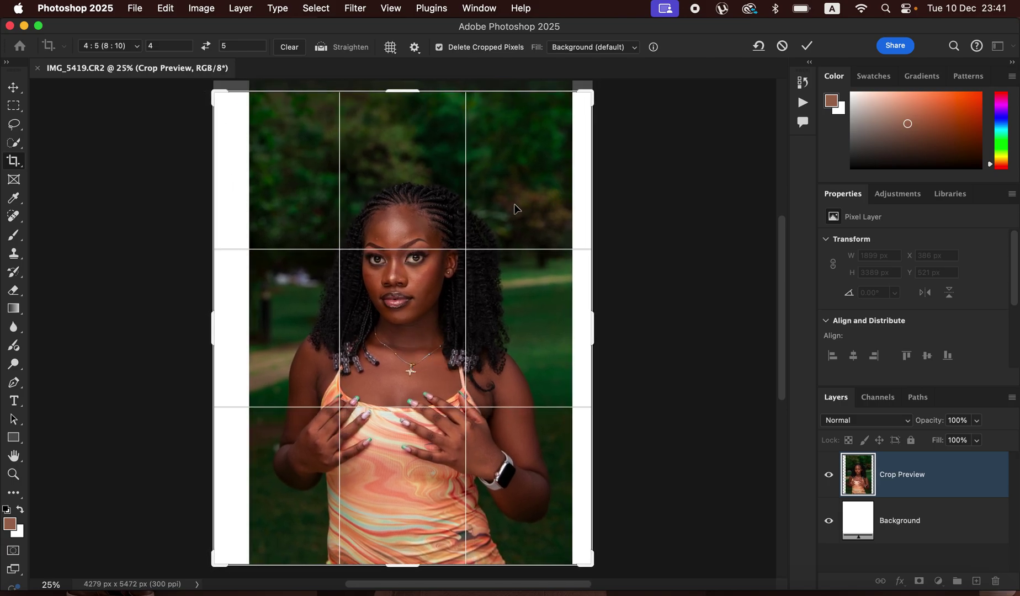
left_click(622, 49)
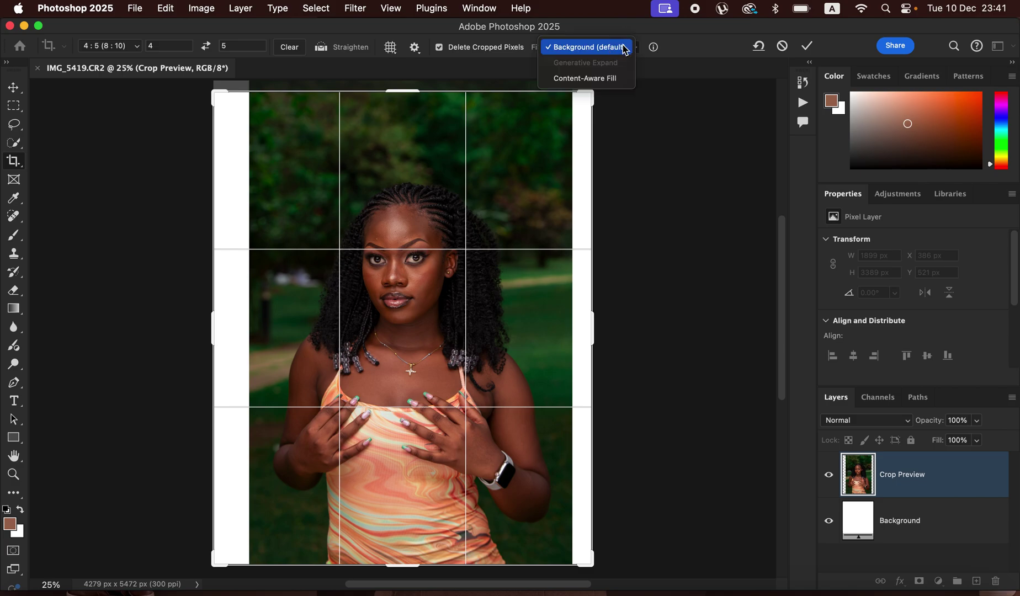
left_click(609, 83)
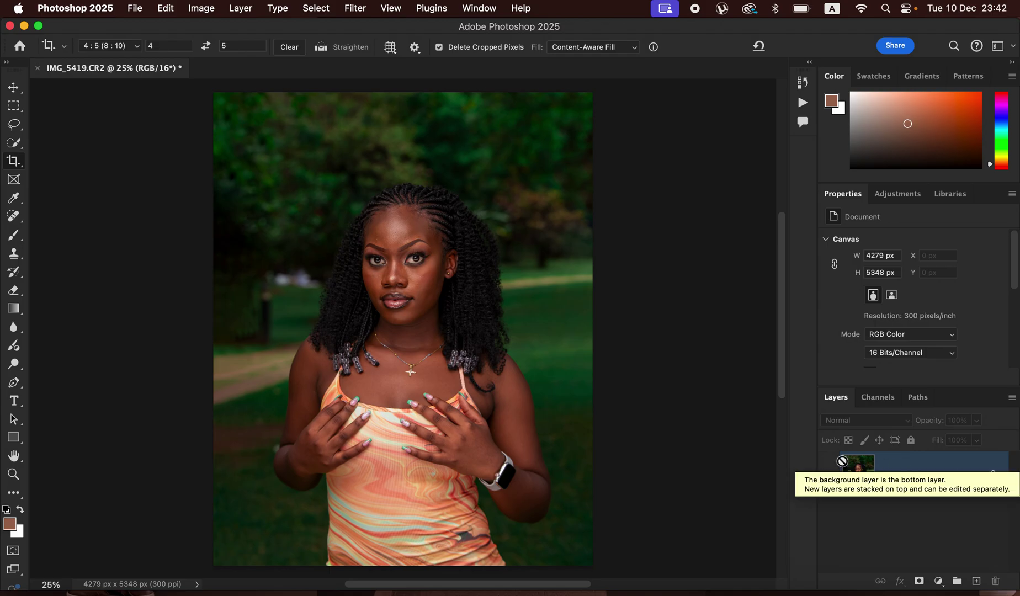
Step: Duplicate the background layer twice and rename the lower copy "low" and the upper copy "high"
key("super+j")
key("super+j")
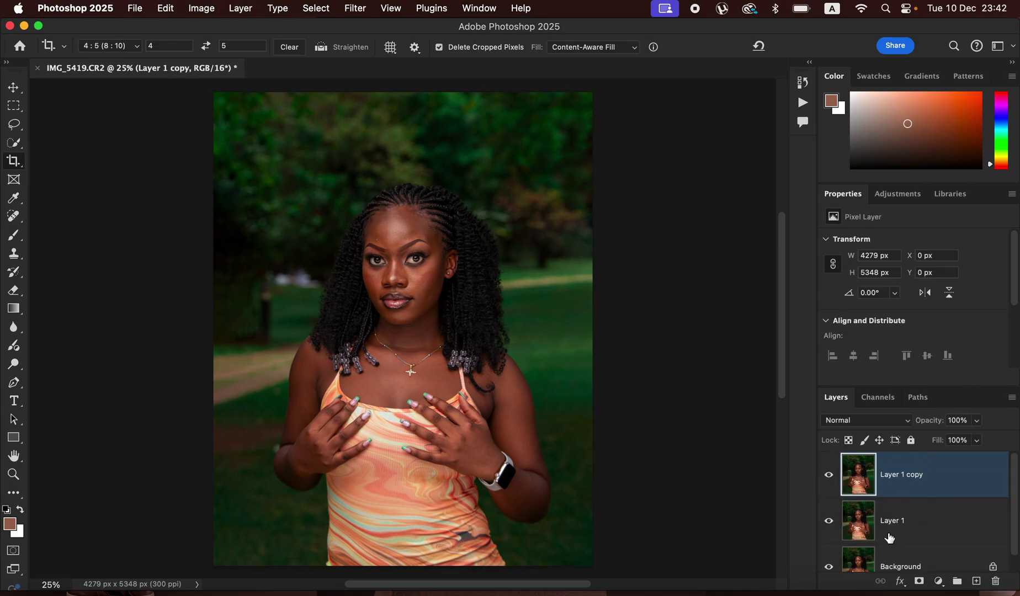
double_click(894, 521)
key("BackSpace")
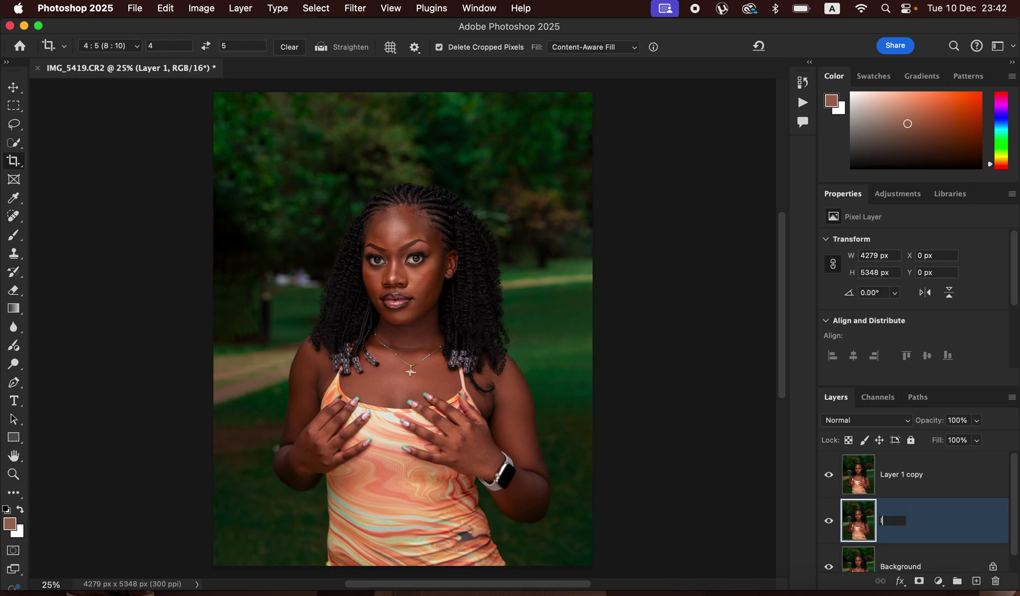
key("Return")
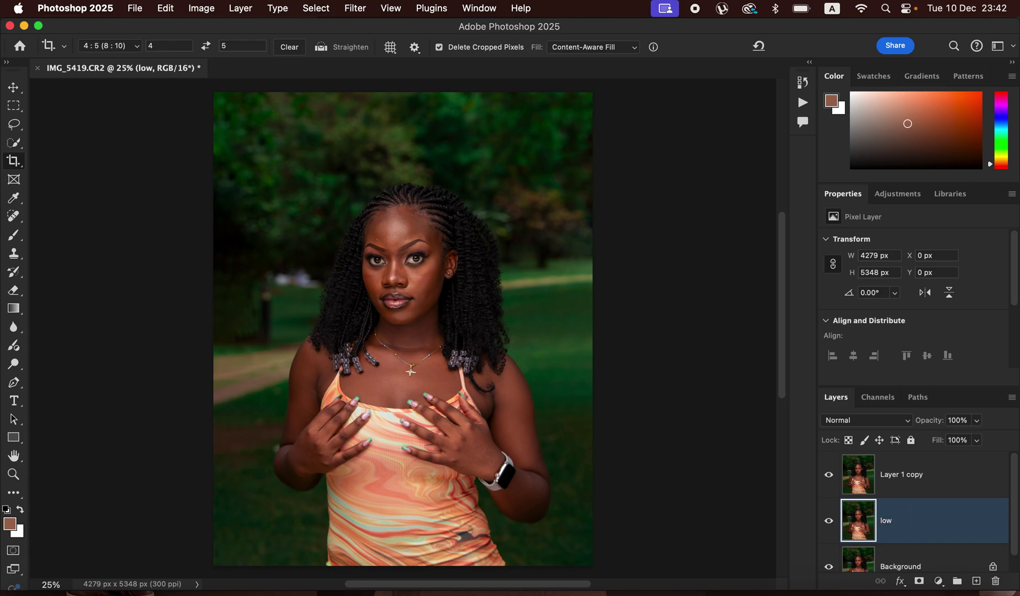
double_click(907, 474)
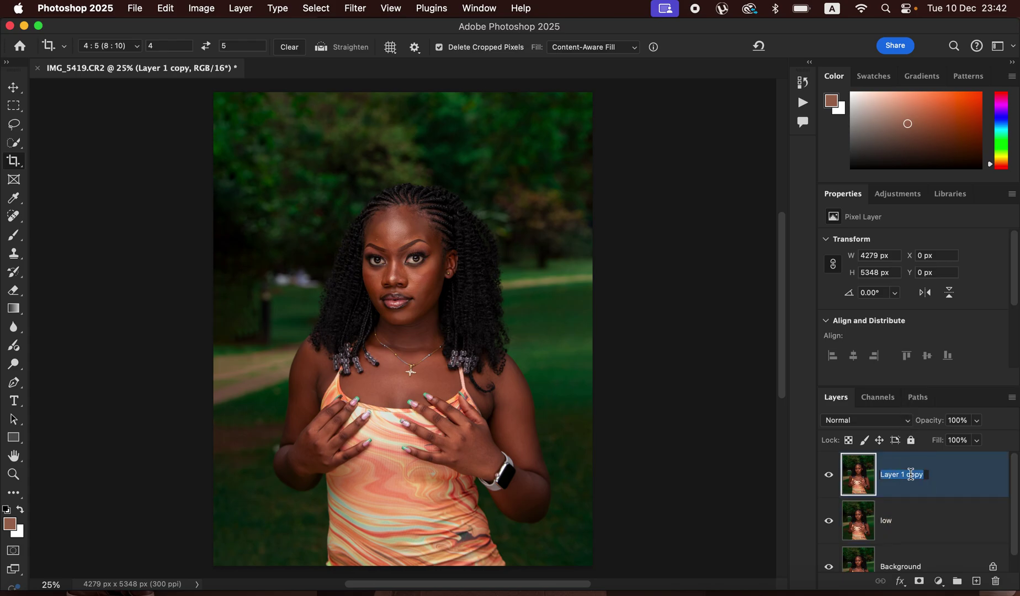
type("high")
key("Return")
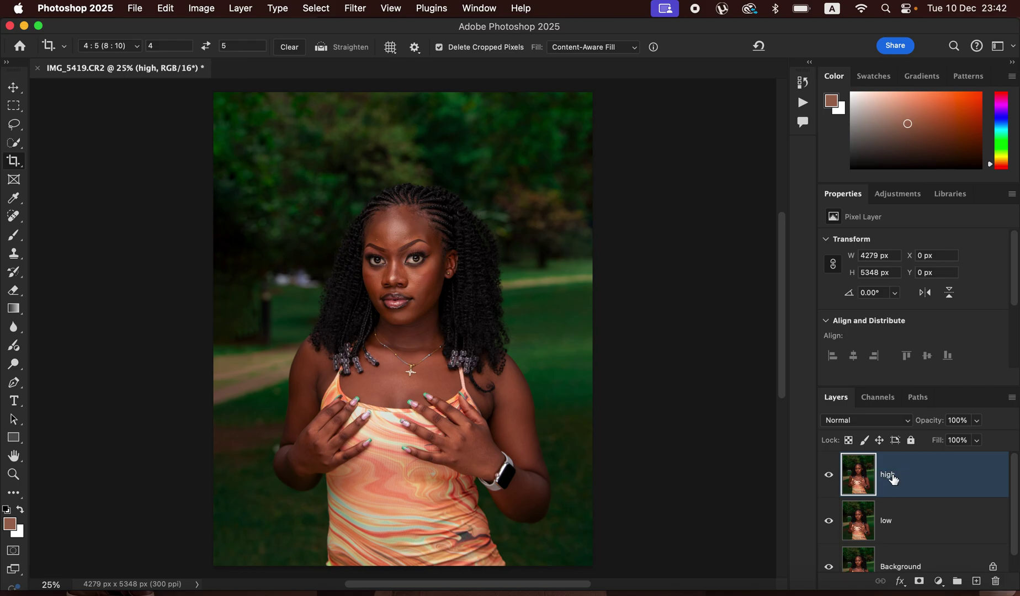
Step: Hide the "high" layer
left_click(829, 475)
left_click(828, 476)
left_click(829, 476)
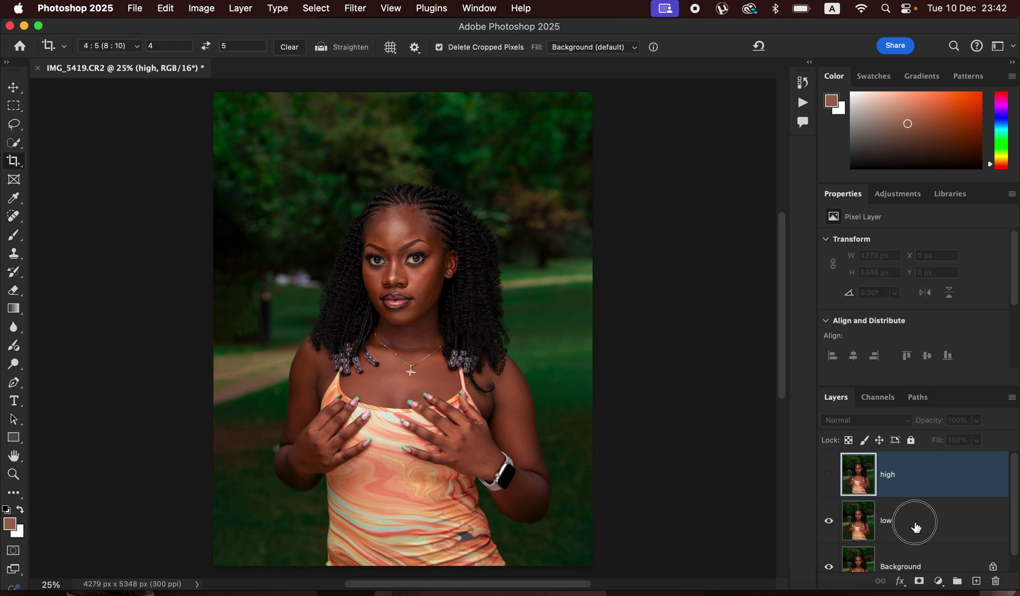
Step: Apply a Gaussian Blur with a 6.0 pixel radius to the "low" layer, checking the skin in the preview
left_click(916, 527)
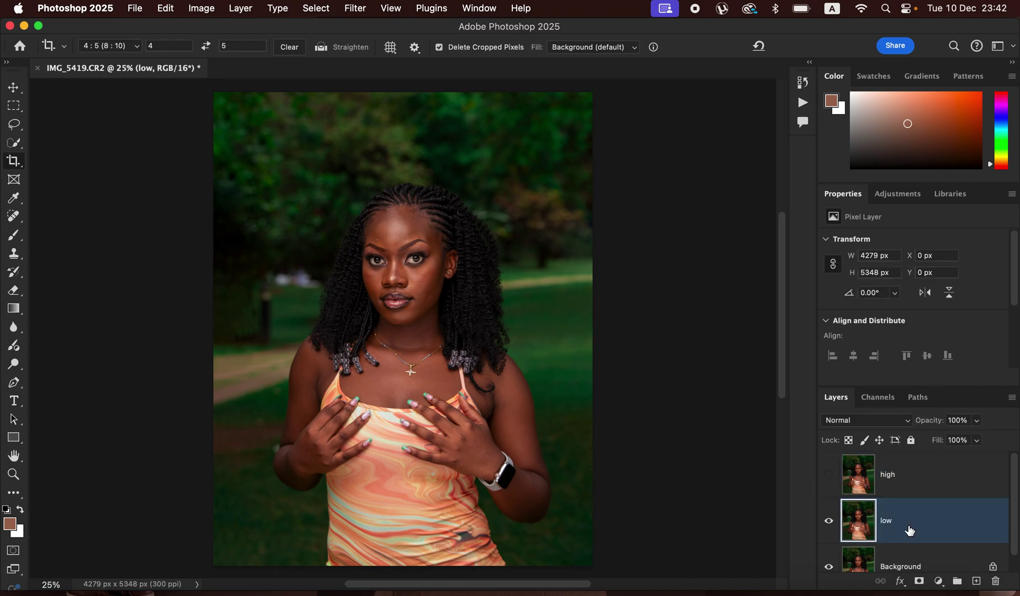
left_click(356, 9)
mouse_move(381, 191)
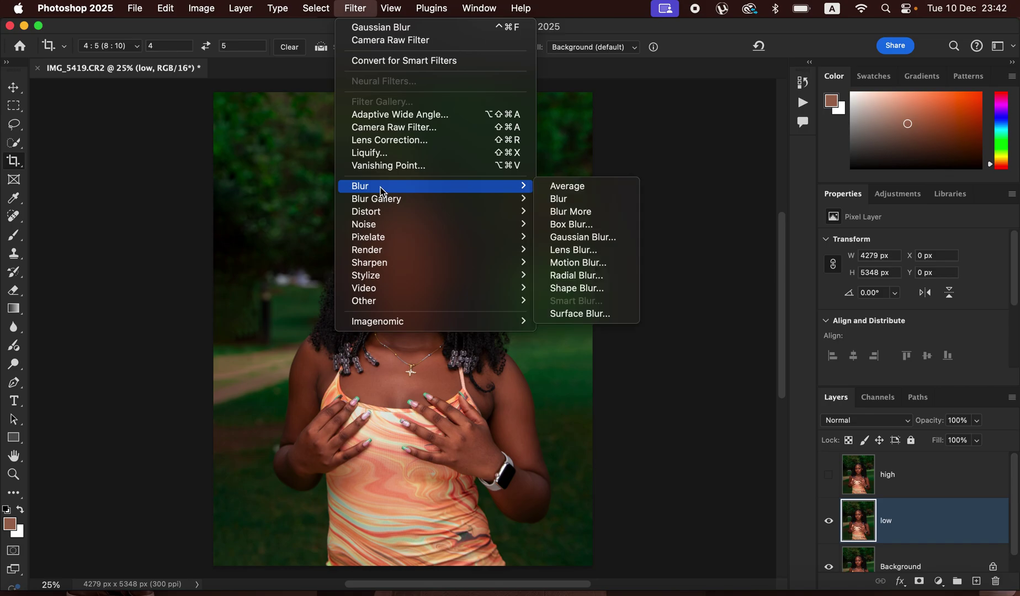
left_click(605, 244)
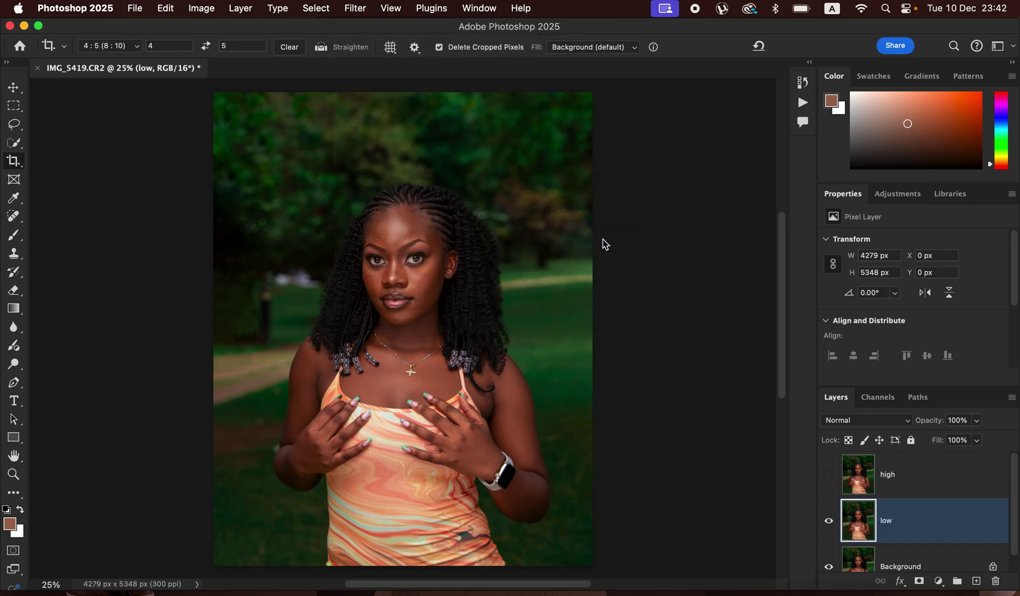
left_click_drag(649, 318, 610, 316)
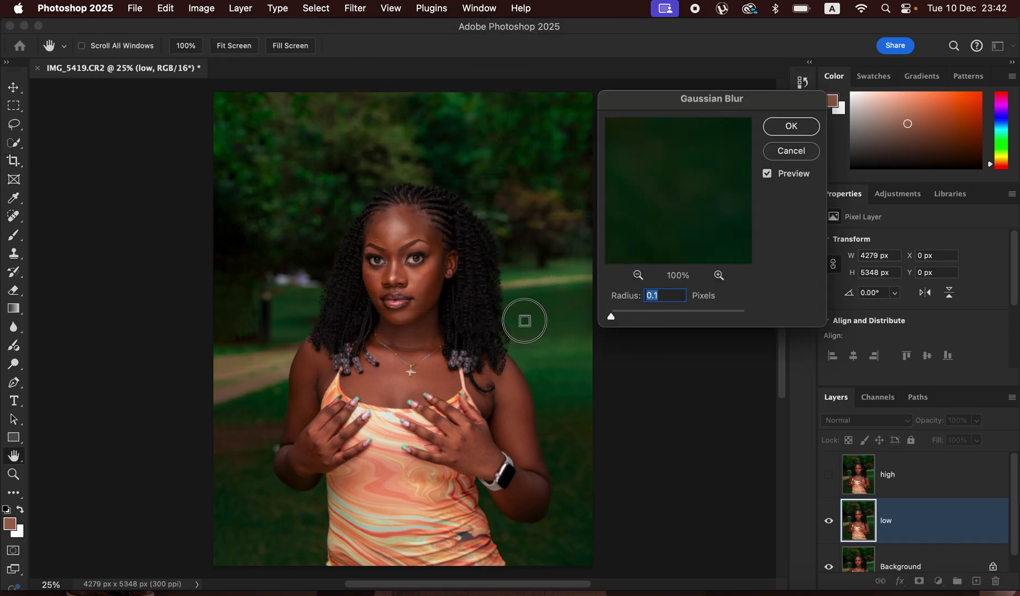
left_click(393, 243)
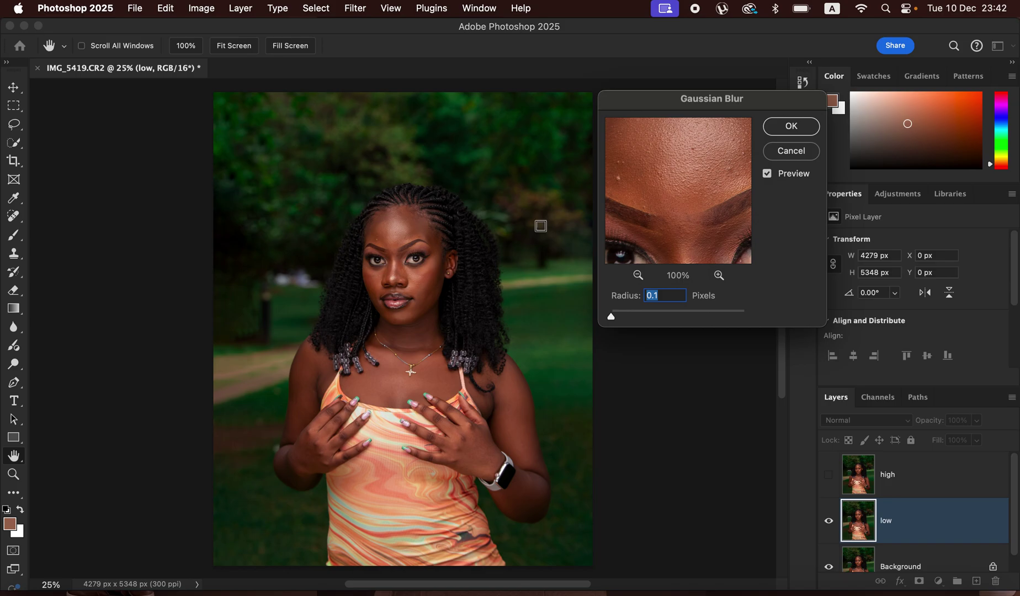
left_click(385, 243)
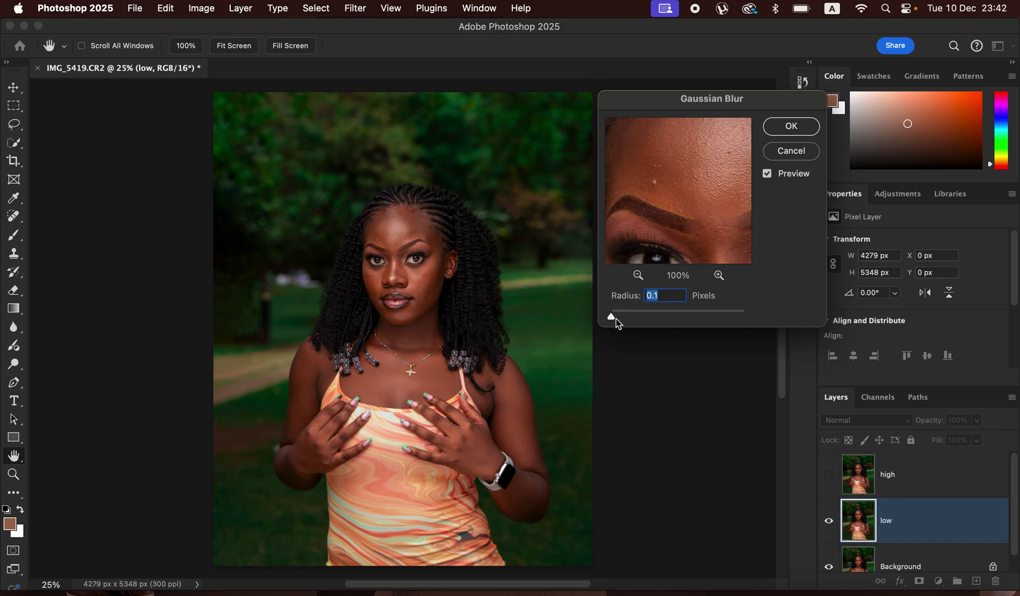
left_click_drag(611, 318, 652, 321)
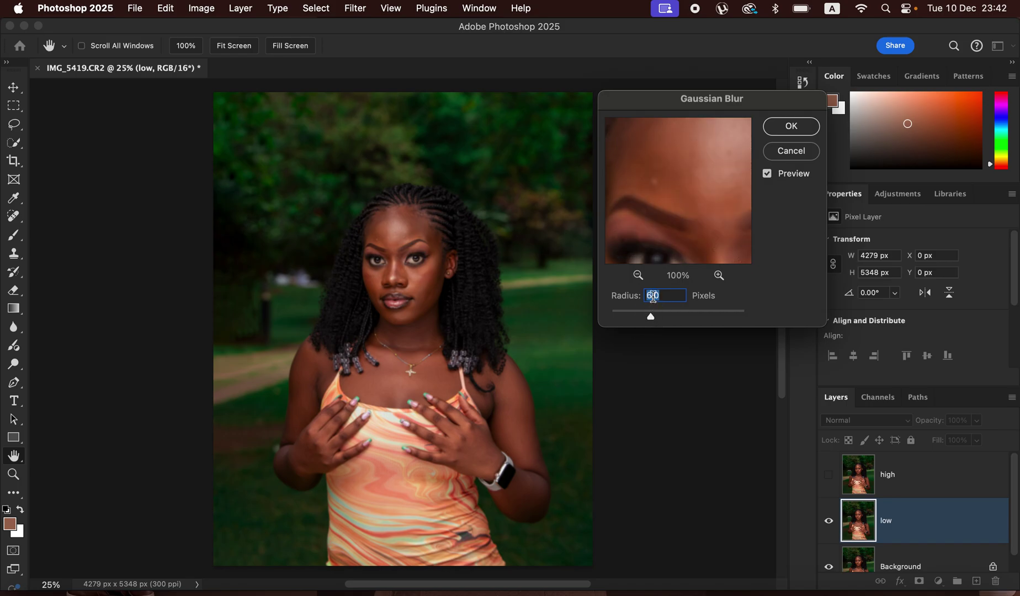
left_click_drag(660, 189, 702, 208)
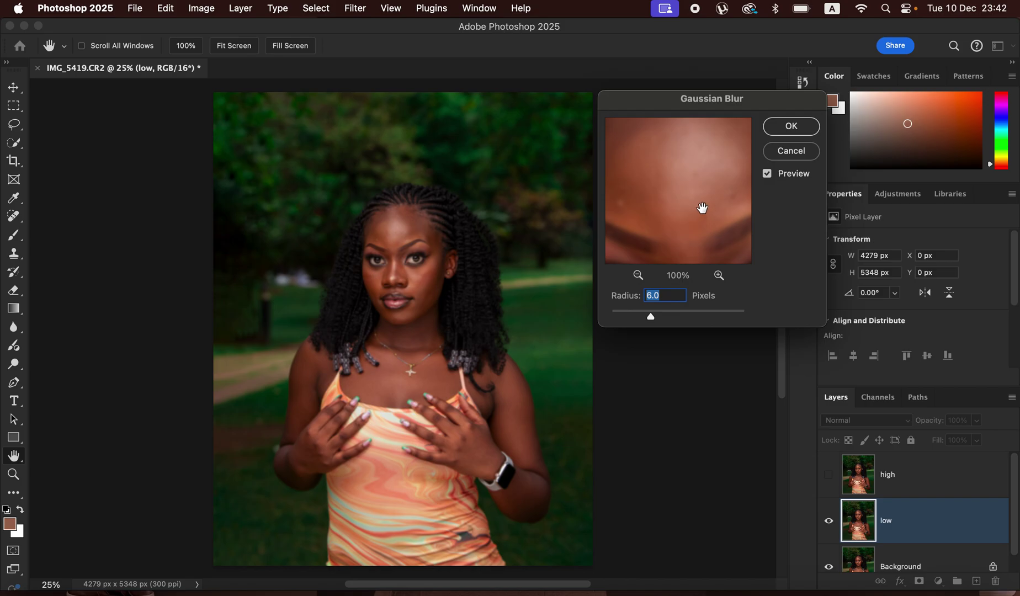
left_click(793, 127)
key("c")
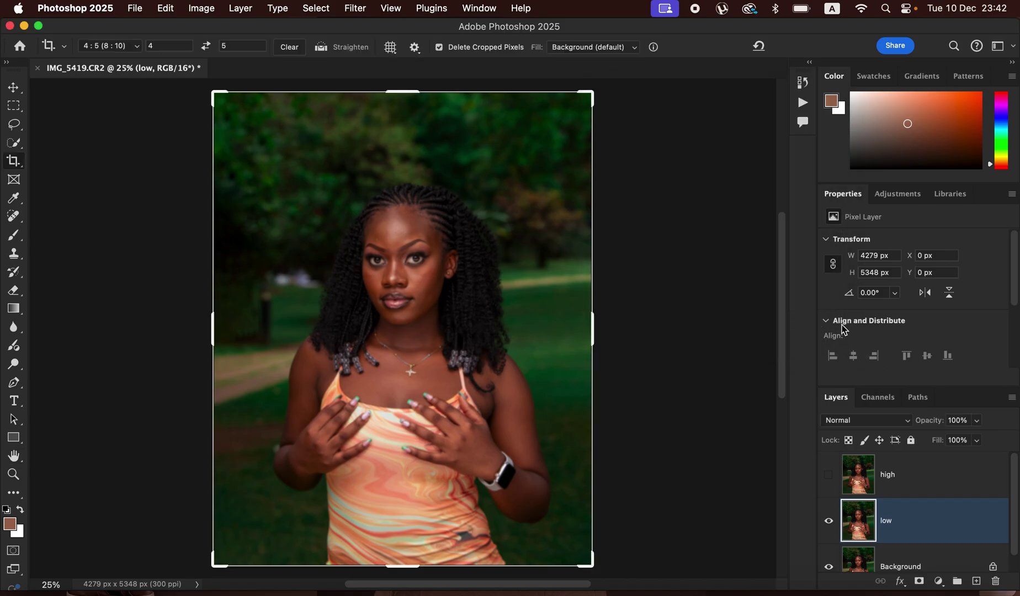
Step: Select the "high" layer, make it visible again and switch to the Lasso tool
left_click(919, 483)
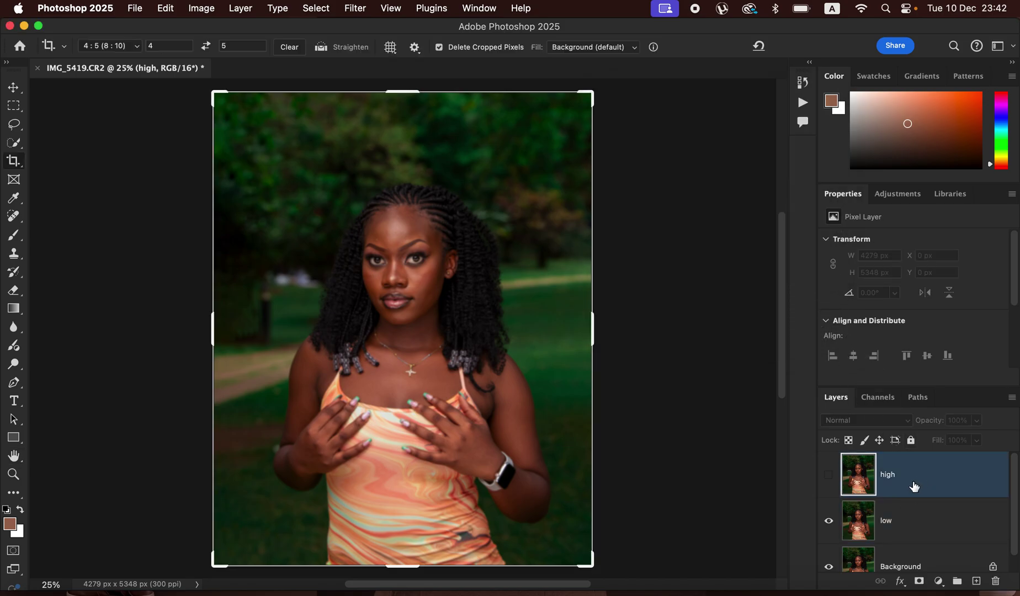
left_click(829, 482)
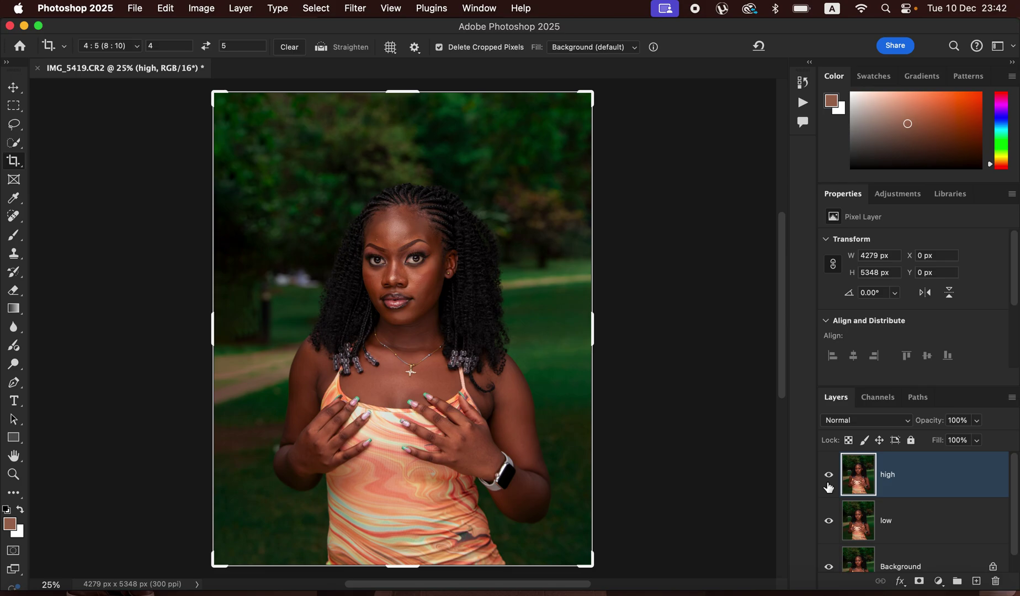
left_click(14, 127)
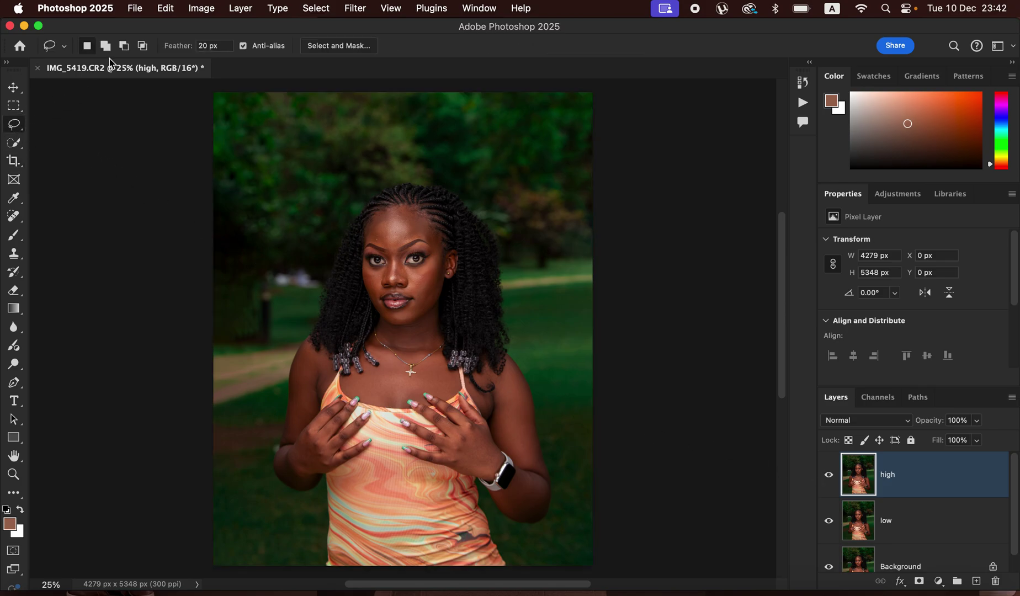
Step: Set up Apply Image on the "high" layer with the "low" layer as source, Add blending and Invert enabled
left_click(354, 9)
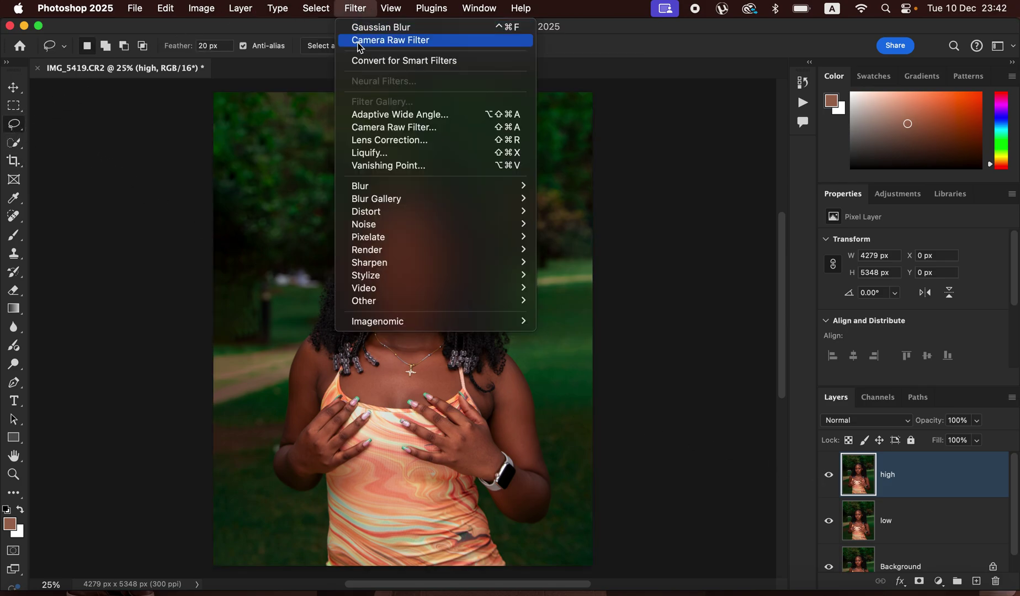
mouse_move(196, 7)
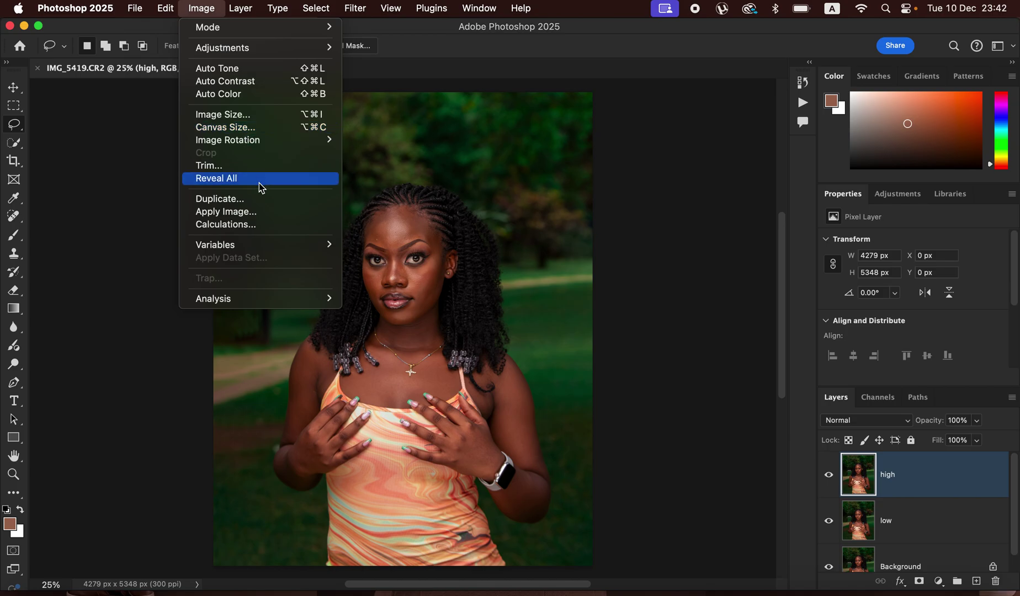
left_click(258, 214)
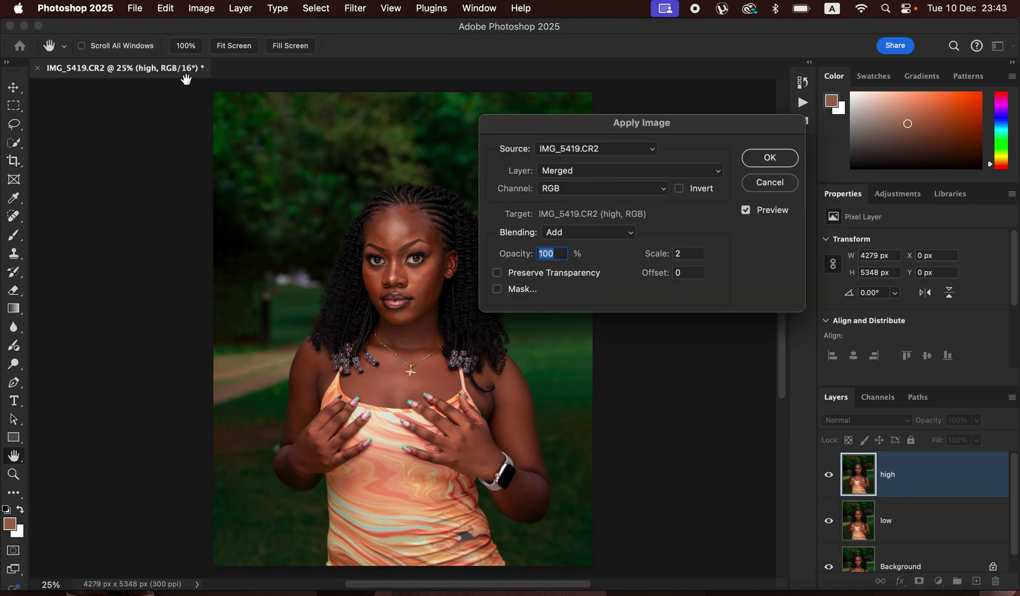
left_click(613, 170)
left_click(607, 208)
left_click(605, 234)
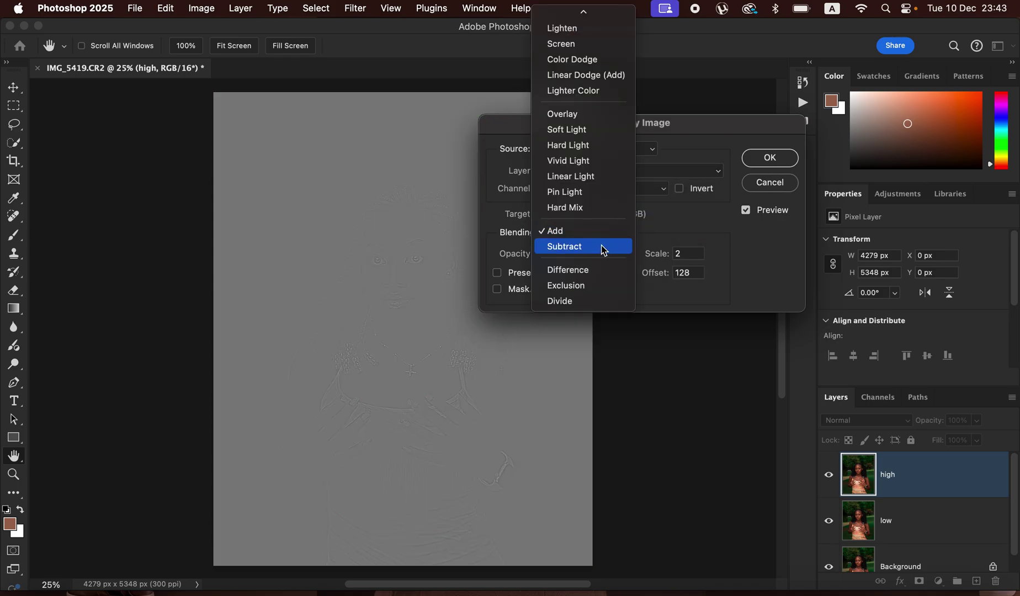
left_click(599, 231)
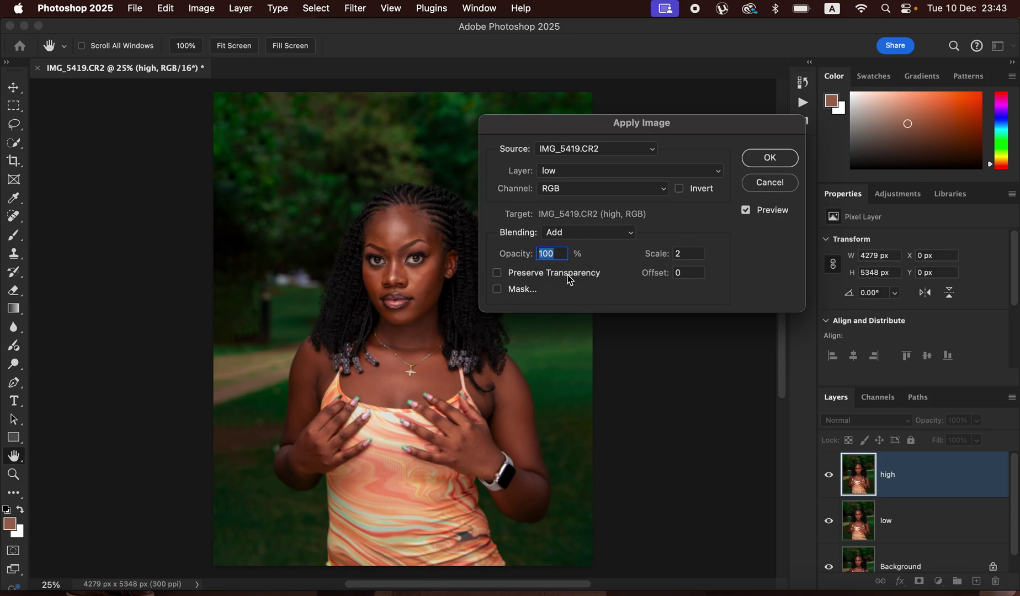
left_click(680, 191)
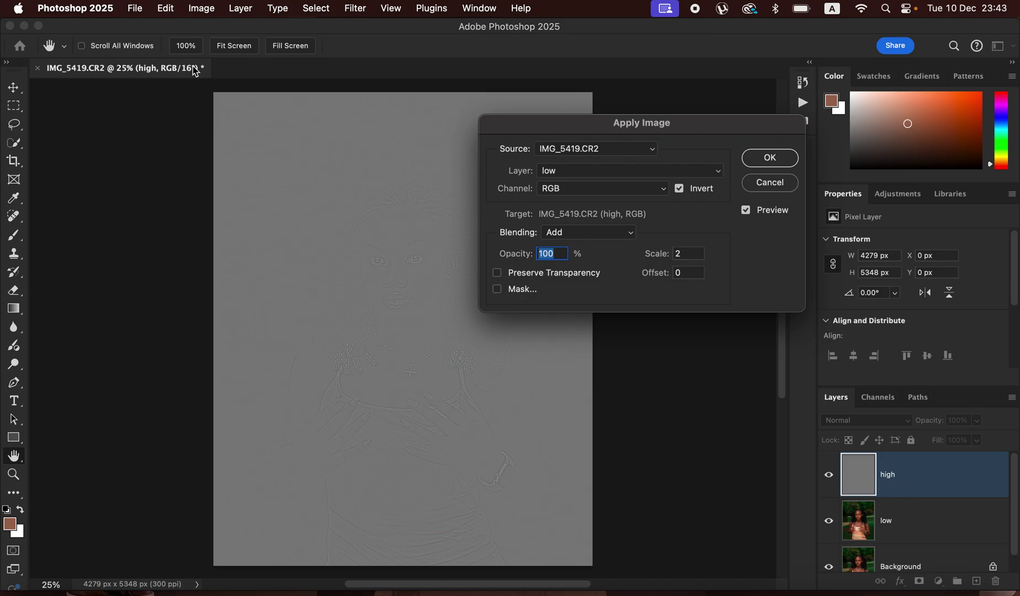
Step: Try Subtract blending with Invert off, scale 2 and offset 128 in Apply Image
left_click(603, 230)
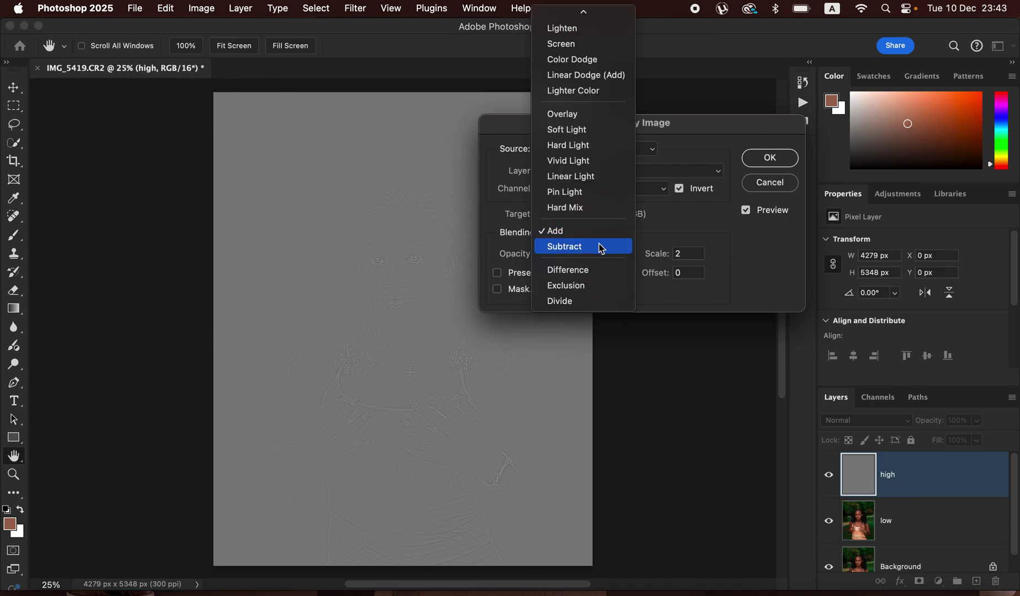
left_click(601, 247)
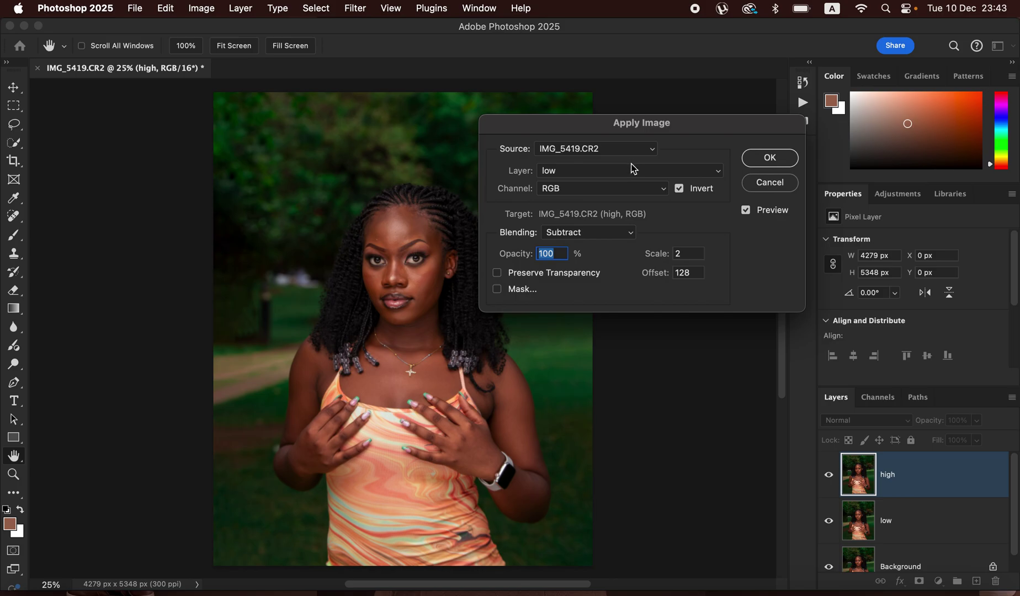
left_click(683, 191)
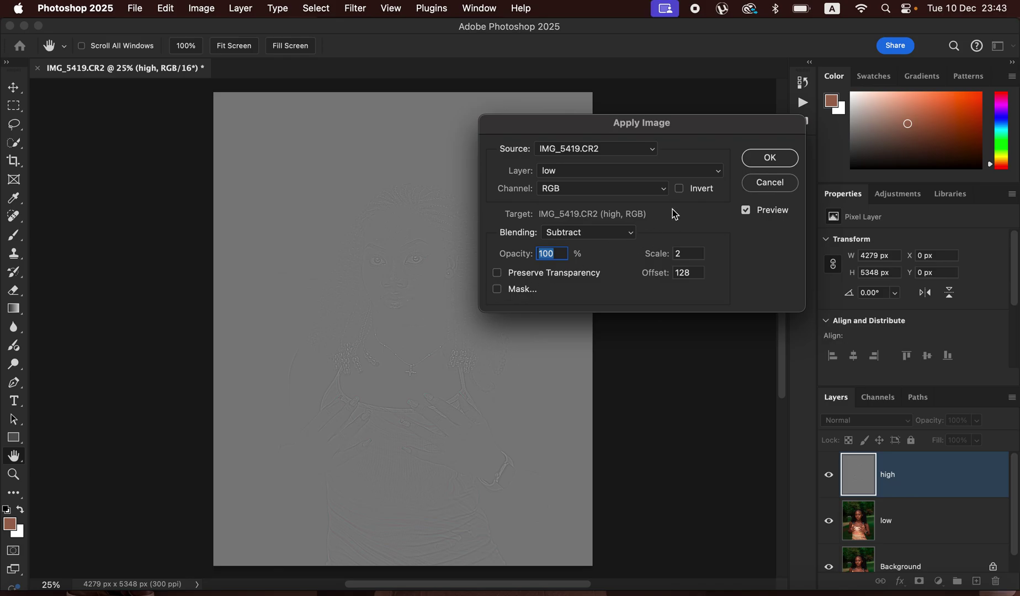
Step: Switch Apply Image to Add blending with Invert on, scale 2 and offset 0, and apply it to the "high" layer
left_click(601, 233)
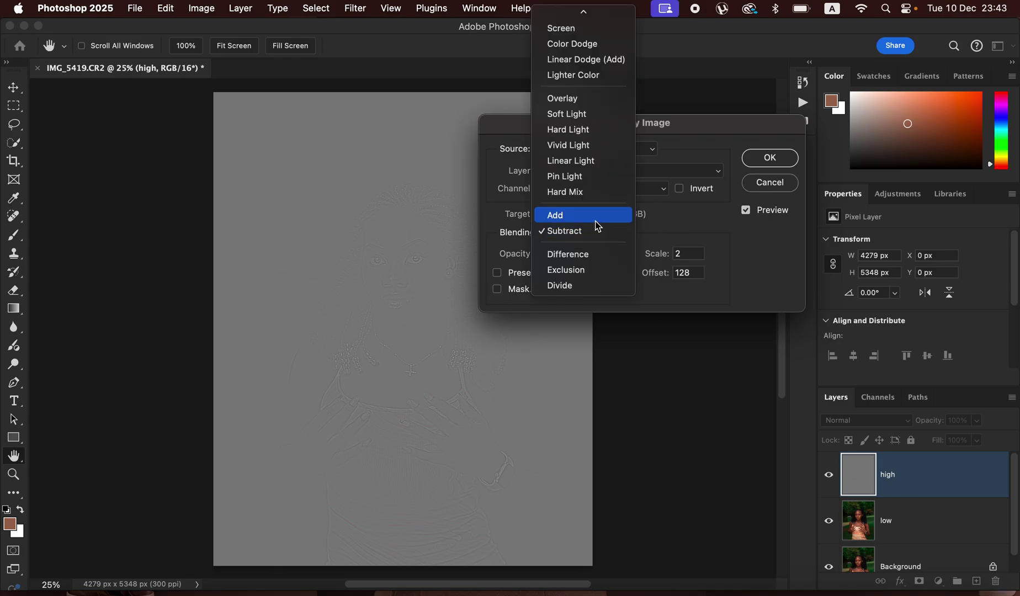
left_click(600, 216)
left_click(680, 188)
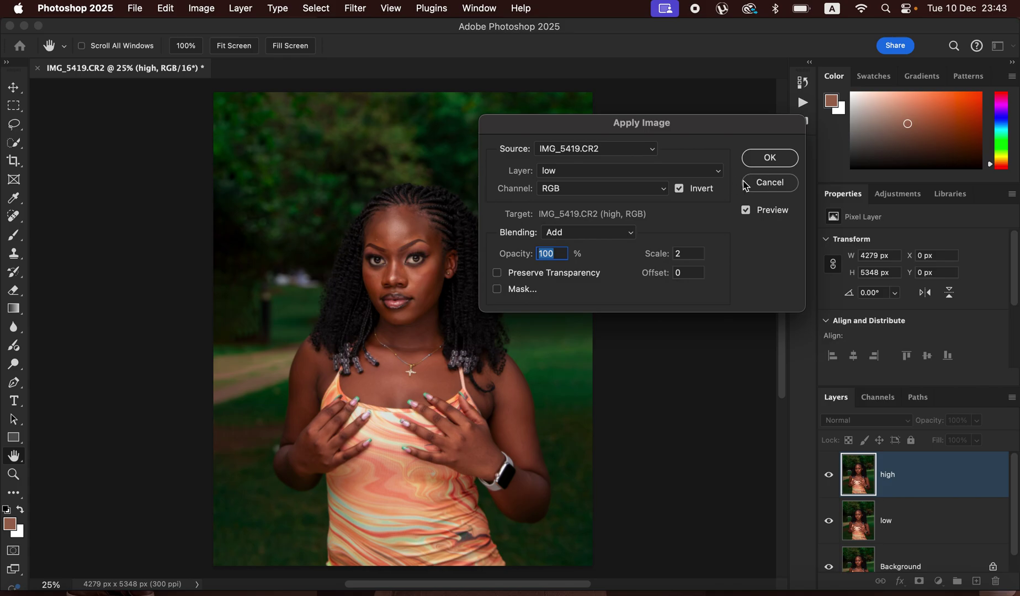
left_click(775, 163)
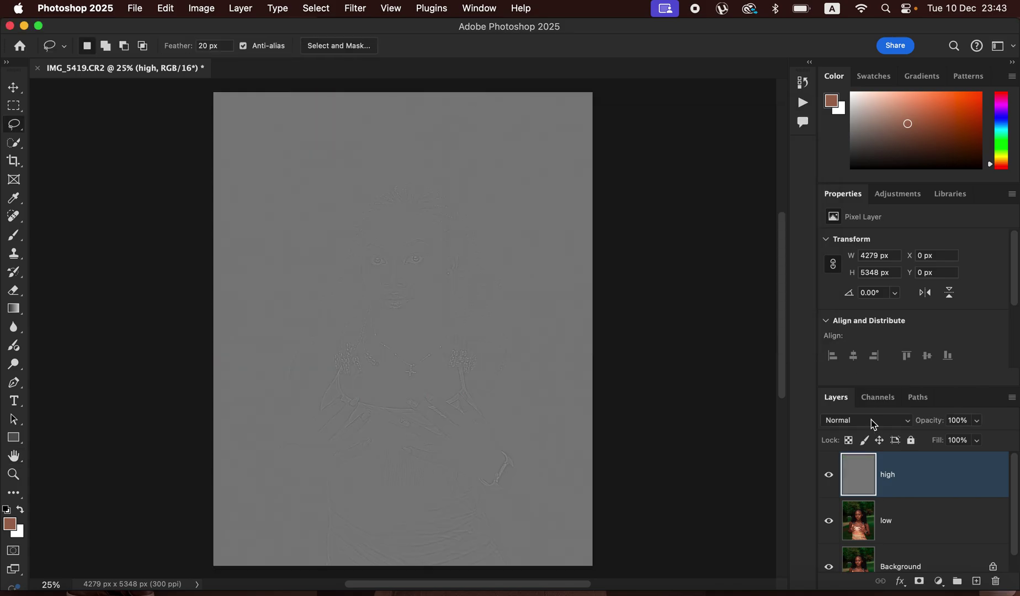
Step: Set the "high" layer's blend mode to Linear Light and group it with the "low" layer
left_click(873, 425)
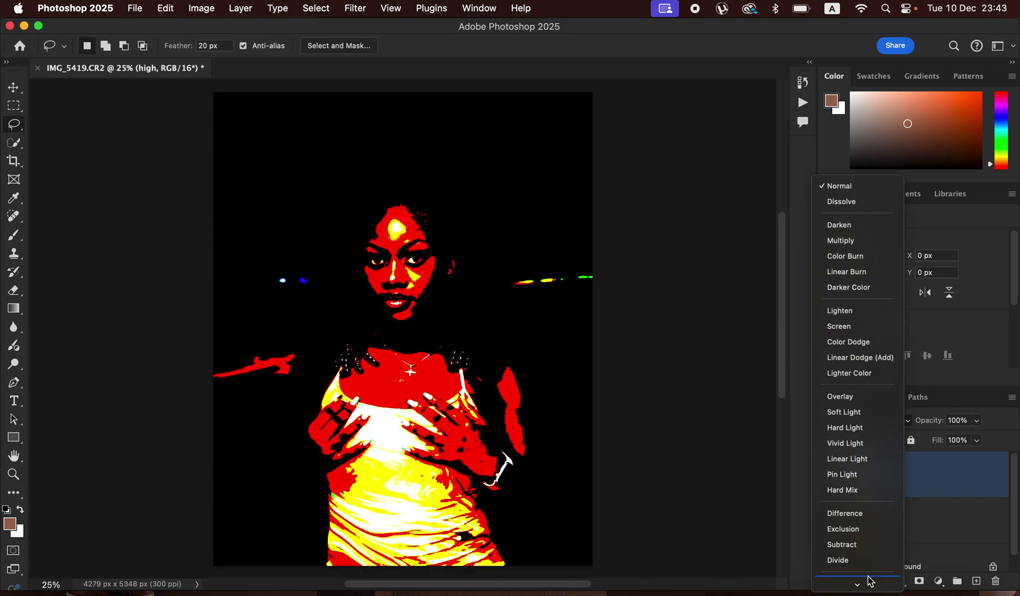
left_click(859, 460)
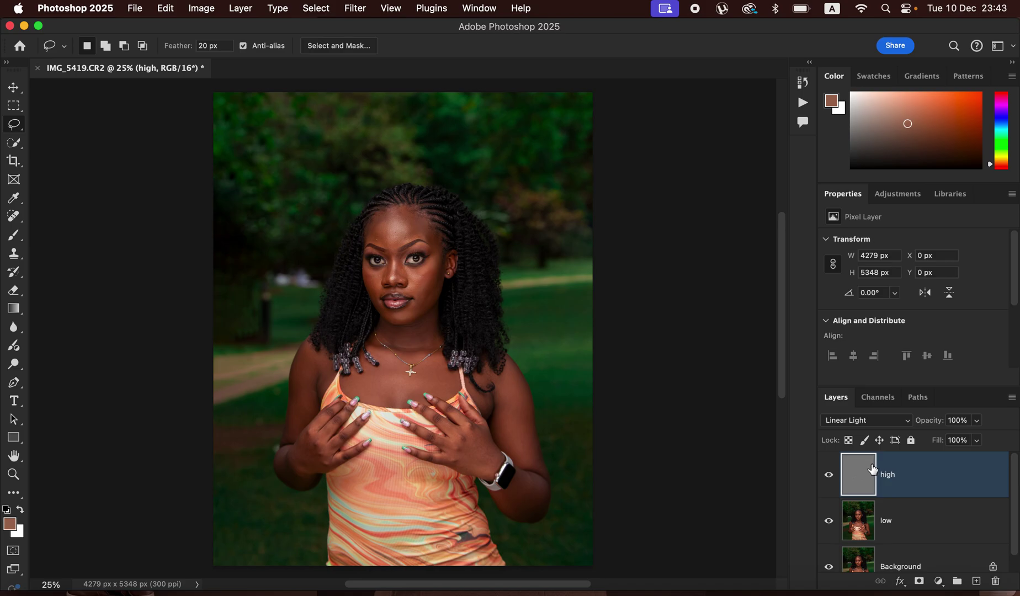
left_click(934, 518, "shift")
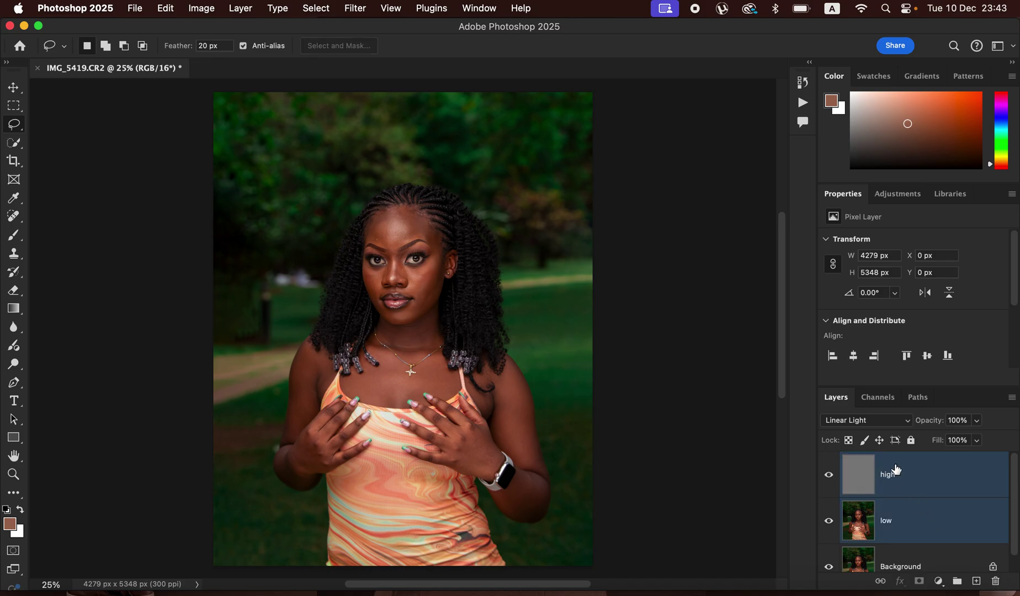
key("super+g")
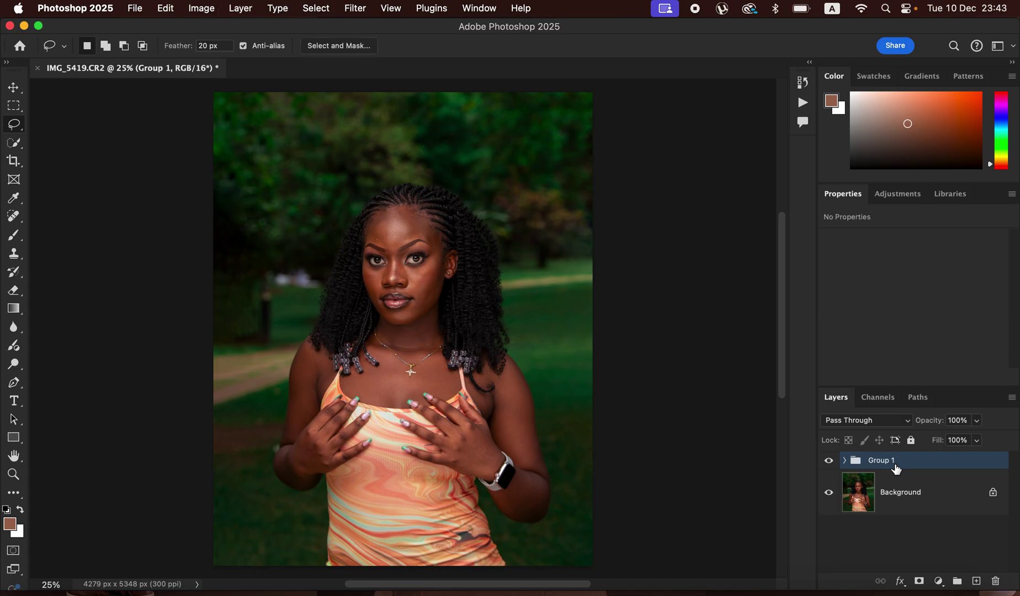
Step: Expand the new group, select the "low" layer and hide the "high" layer
left_click(845, 460)
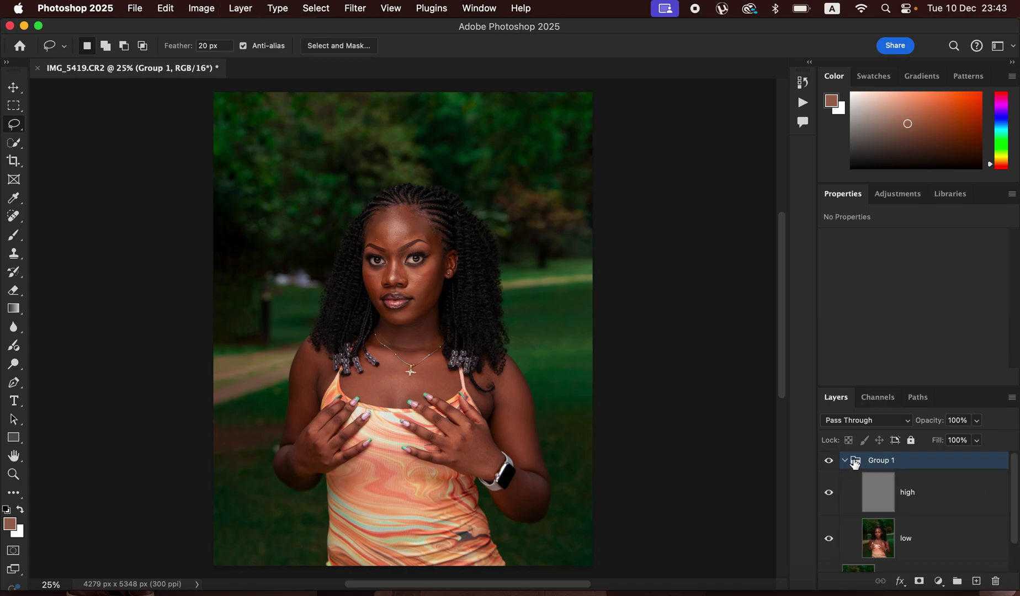
left_click(919, 545)
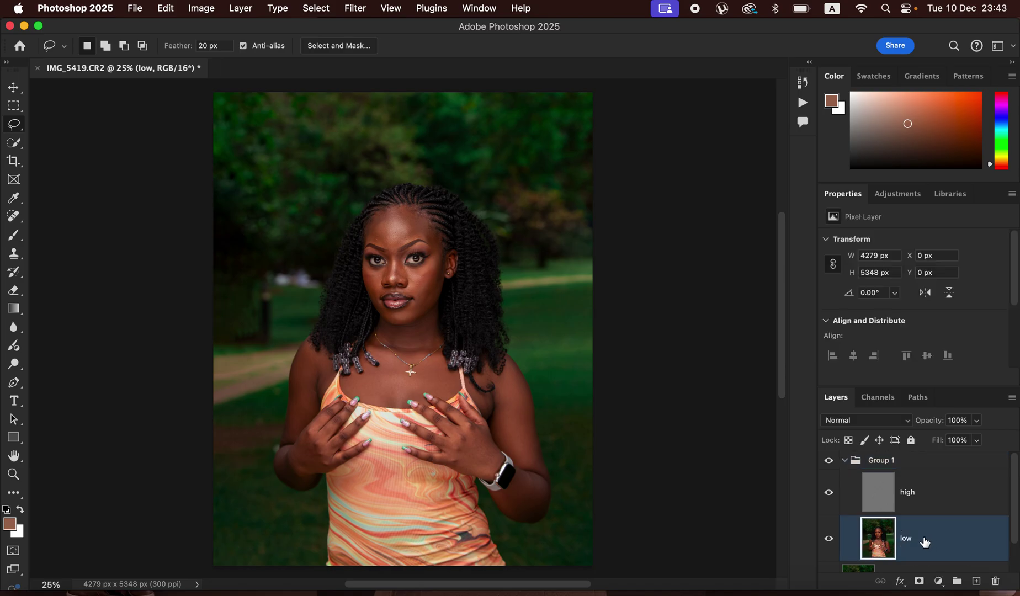
left_click(828, 495)
Step: Switch to the Mixer Brush tool and clean its loaded color
left_click(15, 237)
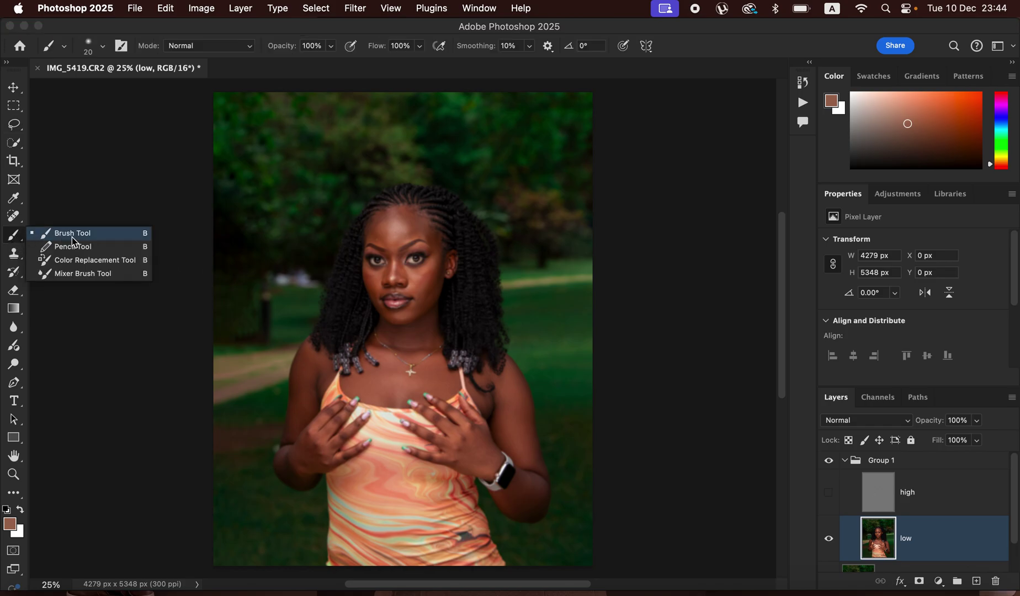
left_click(88, 274)
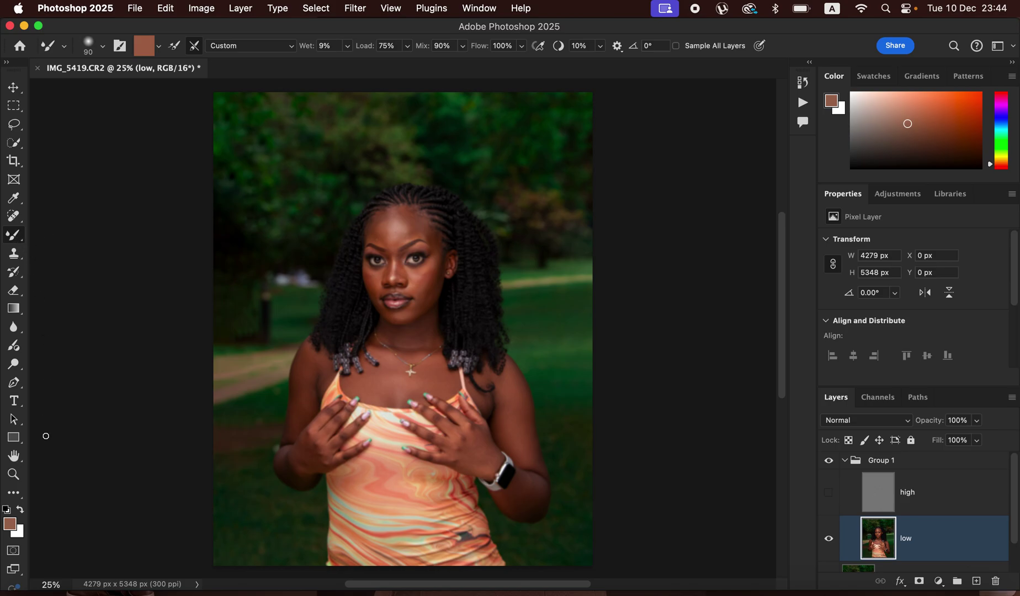
left_click(159, 47)
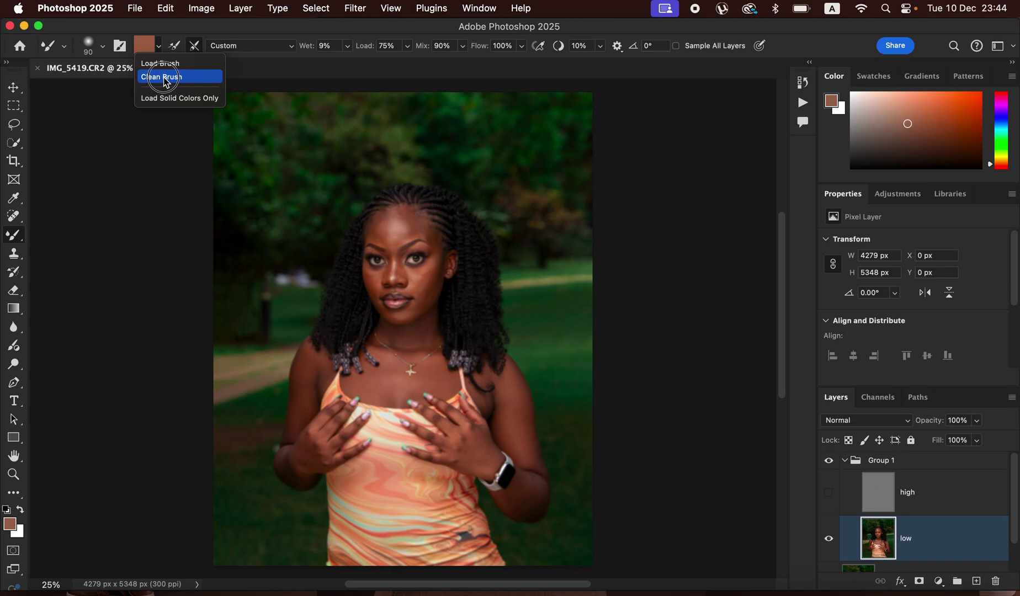
left_click(163, 77)
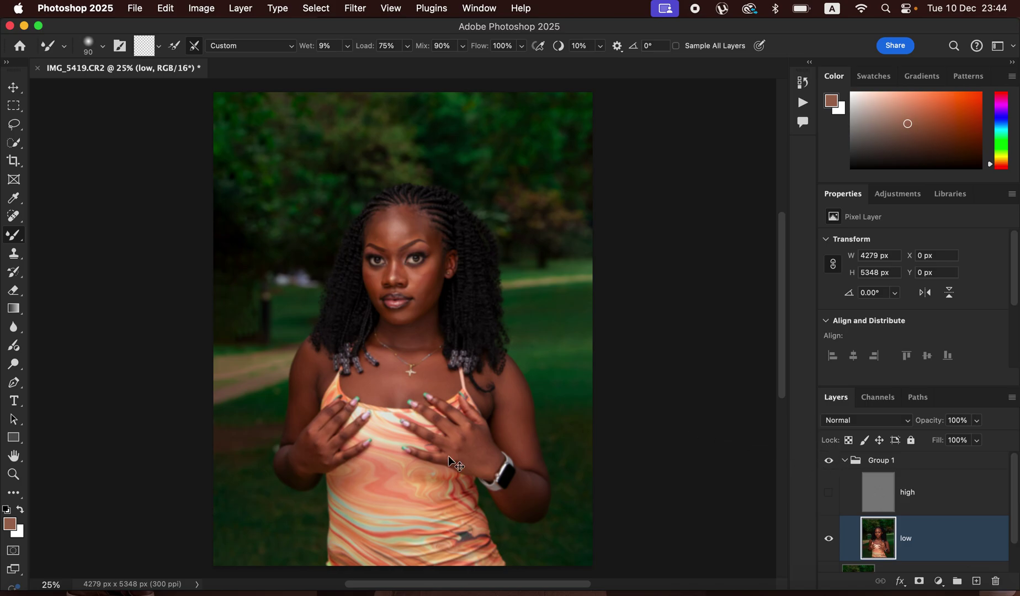
Step: Enlarge the Mixer Brush to 200 px for blending the skin
scroll(449, 456, "up", 4)
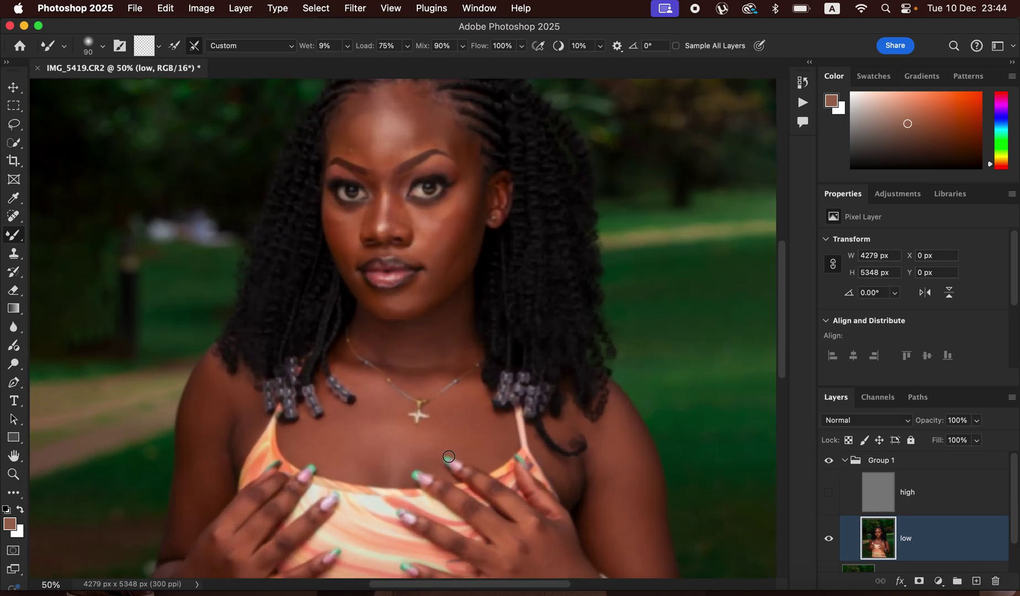
scroll(472, 224, "down", 1)
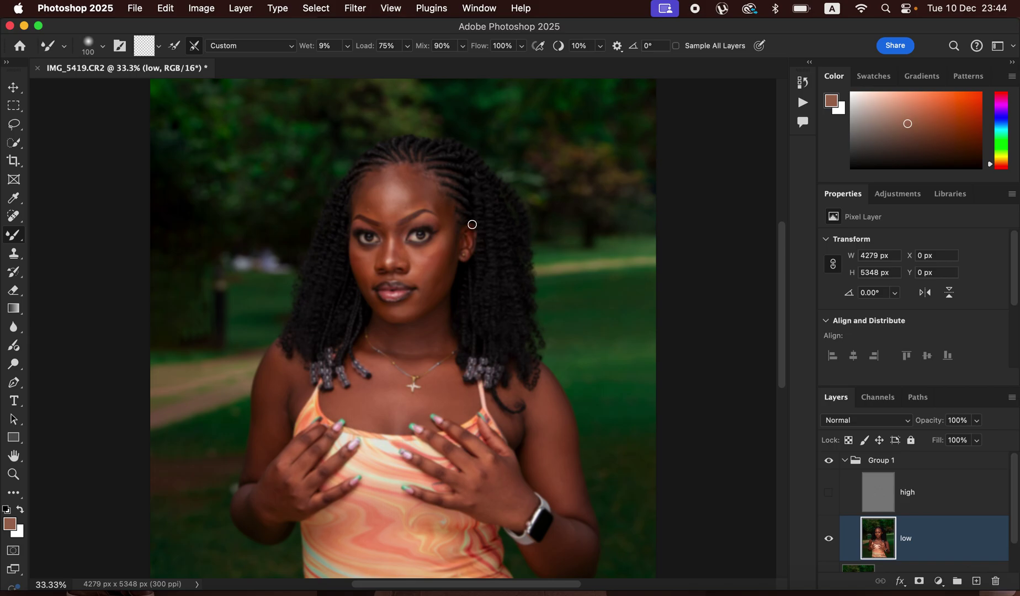
key("bracketright")
key("bracketright")
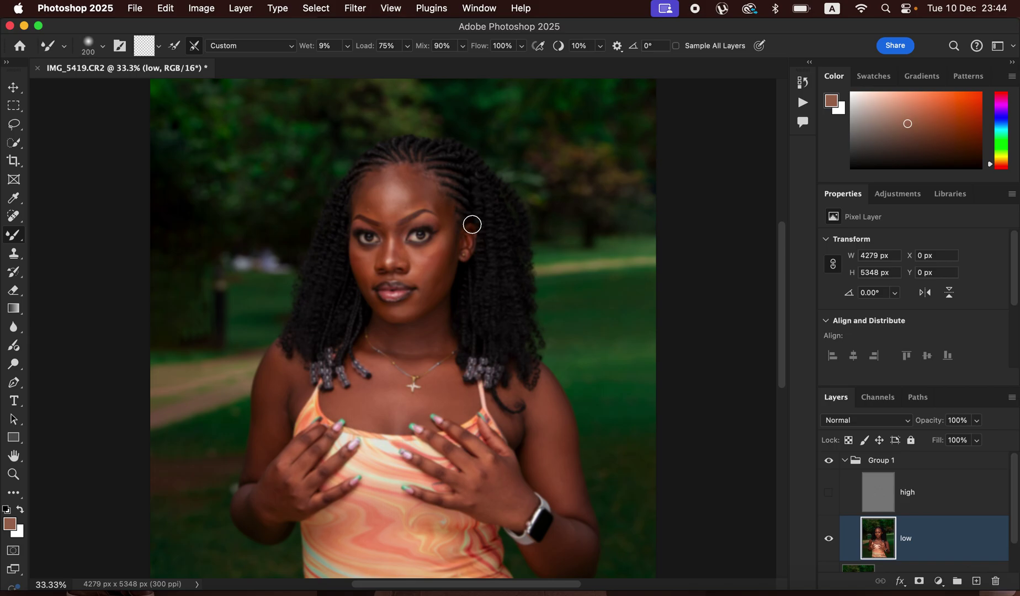
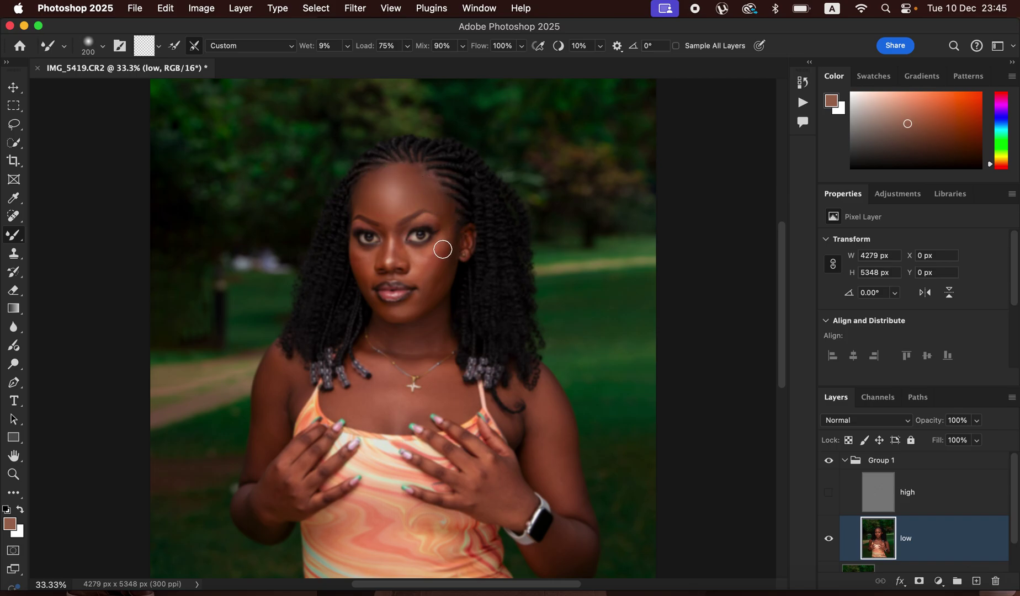
Step: Blend the facial skin on the "low" layer with the Mixer Brush, covering the cheeks, temple, mouth area and chin
mouse_move(440, 255)
left_mouse_down()
mouse_move(433, 261)
mouse_move(436, 251)
mouse_move(410, 246)
mouse_move(439, 245)
mouse_move(428, 286)
mouse_move(446, 265)
mouse_move(399, 314)
mouse_move(441, 256)
mouse_move(444, 280)
mouse_move(432, 283)
left_mouse_up()
mouse_move(371, 267)
left_mouse_down()
mouse_move(356, 255)
mouse_move(368, 272)
left_mouse_up()
mouse_move(429, 256)
left_mouse_down()
mouse_move(423, 284)
mouse_move(420, 259)
mouse_move(443, 228)
mouse_move(442, 201)
mouse_move(433, 220)
left_mouse_up()
left_click_drag(385, 279, 377, 280)
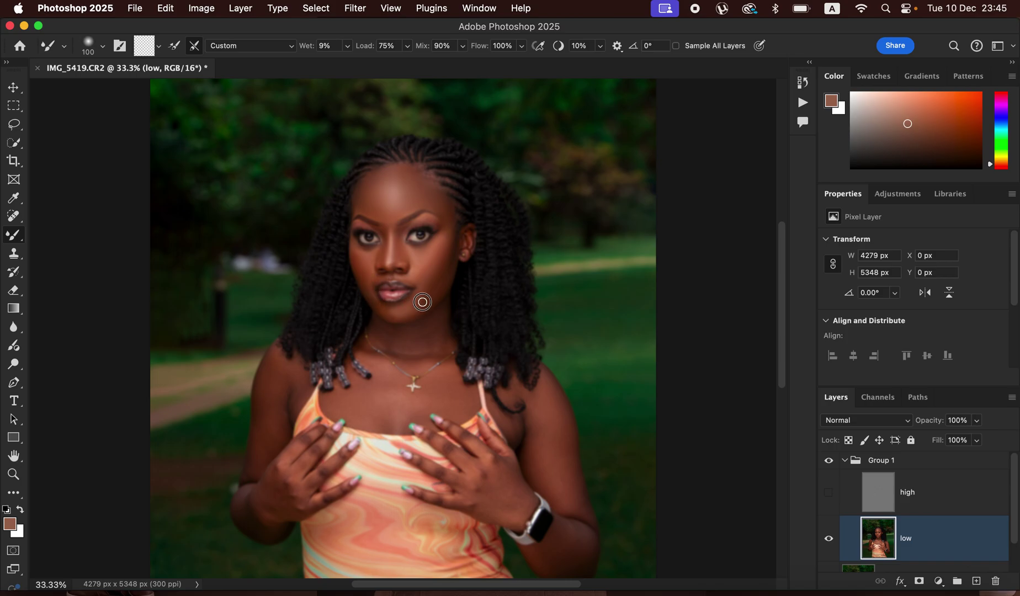
mouse_move(436, 274)
left_mouse_down()
mouse_move(424, 283)
mouse_move(433, 255)
left_mouse_up()
mouse_move(451, 215)
left_mouse_down()
mouse_move(446, 246)
mouse_move(420, 269)
mouse_move(418, 252)
mouse_move(417, 276)
mouse_move(437, 256)
mouse_move(426, 270)
mouse_move(438, 288)
left_mouse_up()
left_click_drag(393, 317, 428, 361)
Step: Enlarge the Mixer Brush to 125 px and blend the skin of the neck, chest, arms and hands
key("bracketright")
key("bracketright")
mouse_move(407, 340)
left_mouse_down()
mouse_move(436, 321)
mouse_move(432, 337)
mouse_move(400, 347)
mouse_move(386, 332)
mouse_move(411, 352)
mouse_move(440, 331)
mouse_move(384, 379)
mouse_move(395, 416)
mouse_move(401, 405)
mouse_move(357, 406)
mouse_move(360, 394)
mouse_move(387, 401)
mouse_move(397, 417)
mouse_move(442, 385)
mouse_move(542, 414)
mouse_move(575, 498)
mouse_move(543, 452)
mouse_move(540, 462)
mouse_move(536, 426)
mouse_move(518, 427)
mouse_move(529, 422)
mouse_move(565, 470)
mouse_move(576, 504)
mouse_move(567, 551)
left_mouse_up()
mouse_move(504, 491)
left_mouse_down()
mouse_move(511, 512)
mouse_move(500, 473)
mouse_move(521, 509)
mouse_move(495, 500)
left_mouse_up()
mouse_move(277, 505)
left_mouse_down()
mouse_move(267, 494)
mouse_move(265, 510)
mouse_move(248, 505)
left_mouse_up()
mouse_move(271, 396)
left_mouse_down()
mouse_move(267, 436)
mouse_move(272, 390)
mouse_move(291, 396)
mouse_move(269, 410)
mouse_move(249, 503)
mouse_move(304, 483)
left_mouse_up()
mouse_move(320, 476)
left_mouse_down()
mouse_move(330, 464)
mouse_move(321, 487)
mouse_move(340, 486)
mouse_move(316, 496)
mouse_move(323, 446)
mouse_move(312, 461)
mouse_move(327, 438)
mouse_move(290, 454)
mouse_move(311, 441)
left_mouse_up()
mouse_move(455, 453)
left_mouse_down()
mouse_move(458, 428)
mouse_move(468, 437)
mouse_move(453, 428)
mouse_move(499, 443)
left_mouse_up()
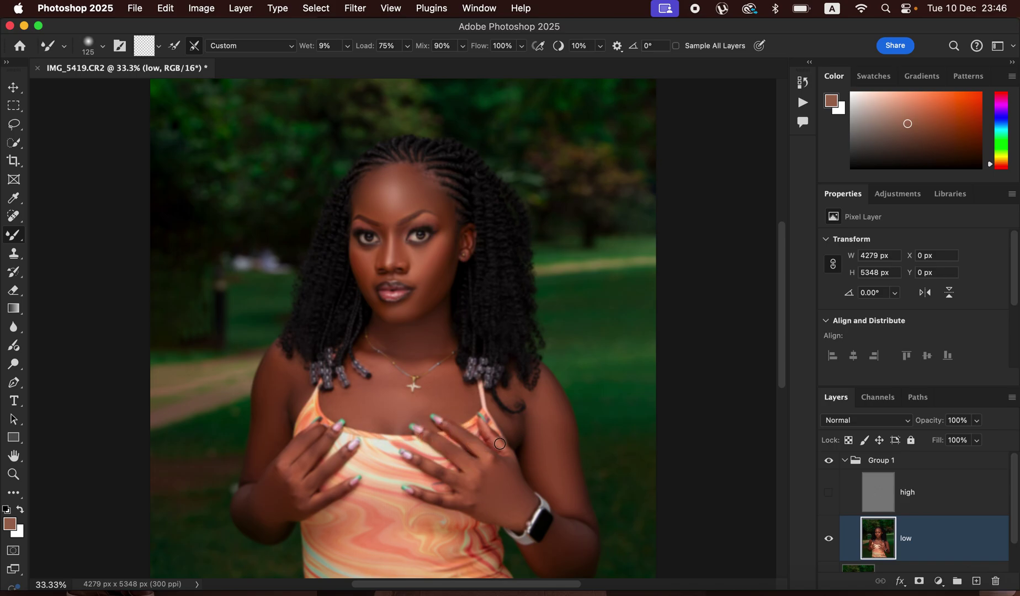
mouse_move(461, 483)
left_mouse_down()
mouse_move(431, 470)
mouse_move(459, 481)
mouse_move(453, 495)
mouse_move(464, 500)
left_mouse_up()
Step: Enlarge the Mixer Brush to 200 px and blend the backs of both hands, the upper chest and the neck
key("bracketright")
key("bracketright")
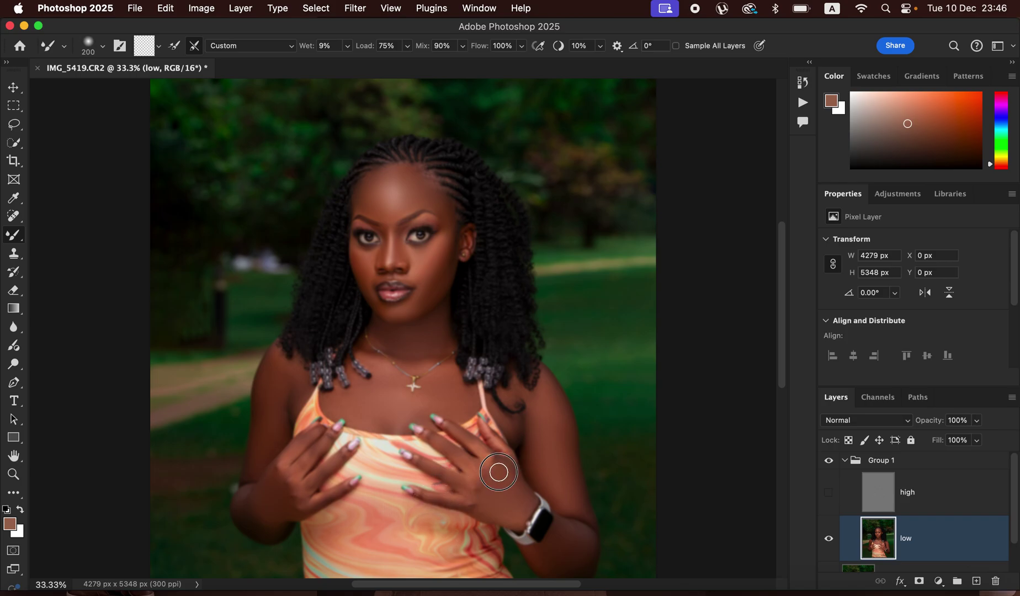
mouse_move(477, 499)
left_mouse_down()
mouse_move(495, 467)
mouse_move(487, 461)
mouse_move(503, 471)
mouse_move(495, 509)
left_mouse_up()
mouse_move(298, 496)
left_mouse_down()
mouse_move(281, 482)
mouse_move(298, 507)
mouse_move(269, 518)
mouse_move(266, 533)
mouse_move(257, 500)
left_mouse_up()
mouse_move(359, 402)
left_mouse_down()
mouse_move(335, 411)
mouse_move(380, 405)
left_mouse_up()
mouse_move(382, 355)
left_mouse_down()
mouse_move(382, 334)
mouse_move(382, 343)
mouse_move(426, 332)
mouse_move(500, 356)
left_mouse_up()
Step: Show the "high" layer and refine the skin blending on the forehead, temple and cheek of the "low" layer
left_click(835, 502)
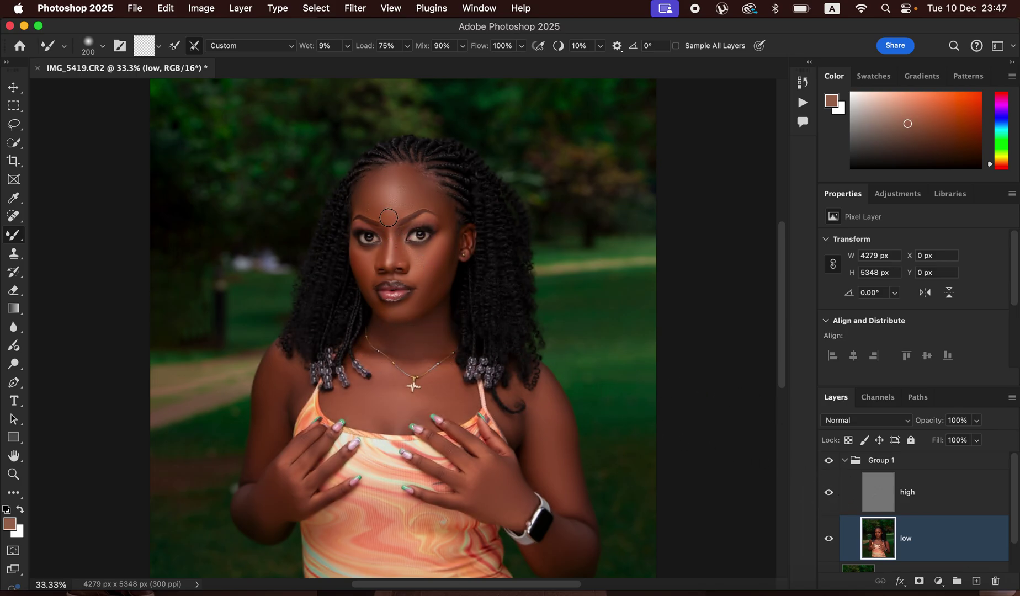
left_click_drag(374, 206, 367, 202)
left_click_drag(443, 243, 444, 229)
left_click_drag(448, 214, 445, 229)
left_click_drag(434, 270, 428, 300)
Step: Toggle the visibility of Group 1 to compare the portrait with and without the skin smoothing
left_click(829, 462)
left_click(830, 462)
left_click(831, 463)
left_click(830, 463)
Step: Blend the skin on both hands and the forearm further with the Mixer Brush
mouse_move(491, 476)
left_mouse_down()
mouse_move(484, 467)
mouse_move(503, 463)
mouse_move(520, 512)
left_mouse_up()
mouse_move(577, 541)
left_mouse_down()
mouse_move(567, 547)
mouse_move(583, 532)
mouse_move(577, 559)
left_mouse_up()
mouse_move(289, 493)
left_mouse_down()
mouse_move(285, 483)
mouse_move(271, 490)
mouse_move(264, 510)
mouse_move(280, 535)
left_mouse_up()
Step: Select the "high" layer and set up the Clone Stamp at 45 px, 0% hardness, sampling the Current Layer
left_click(932, 504)
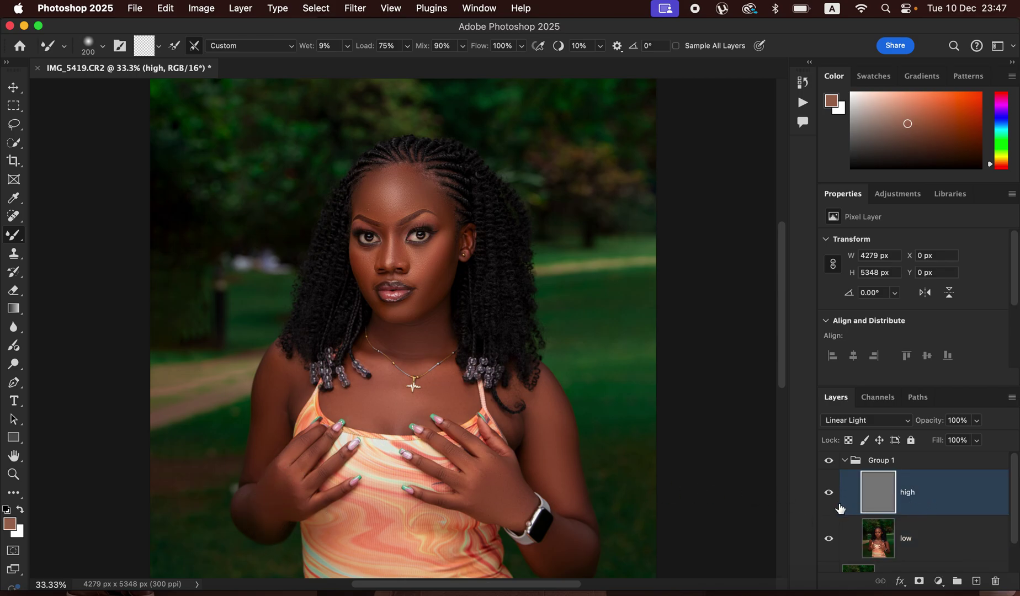
left_click(15, 260)
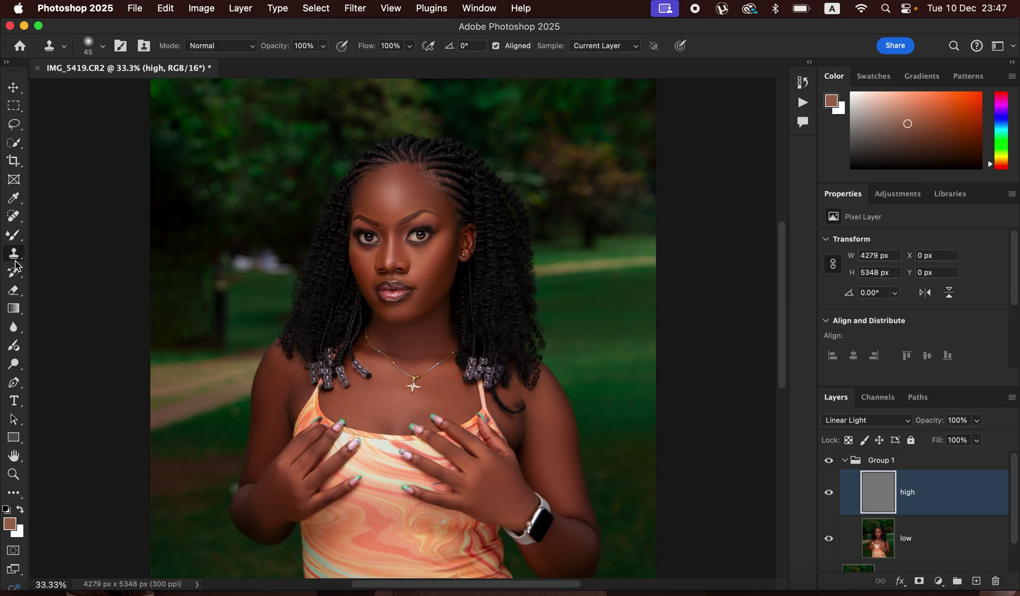
left_click(102, 46)
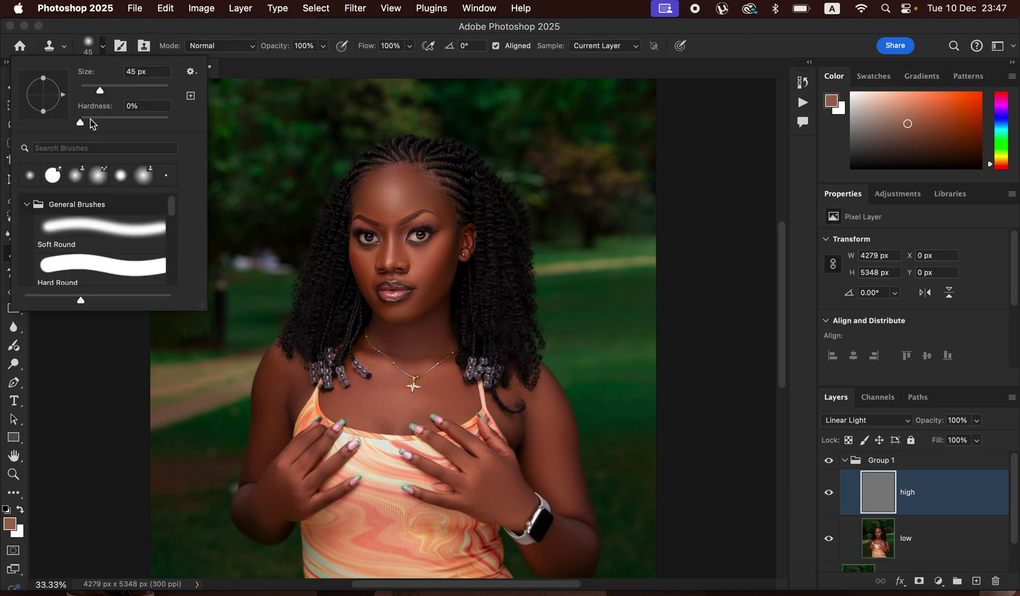
left_click(106, 52)
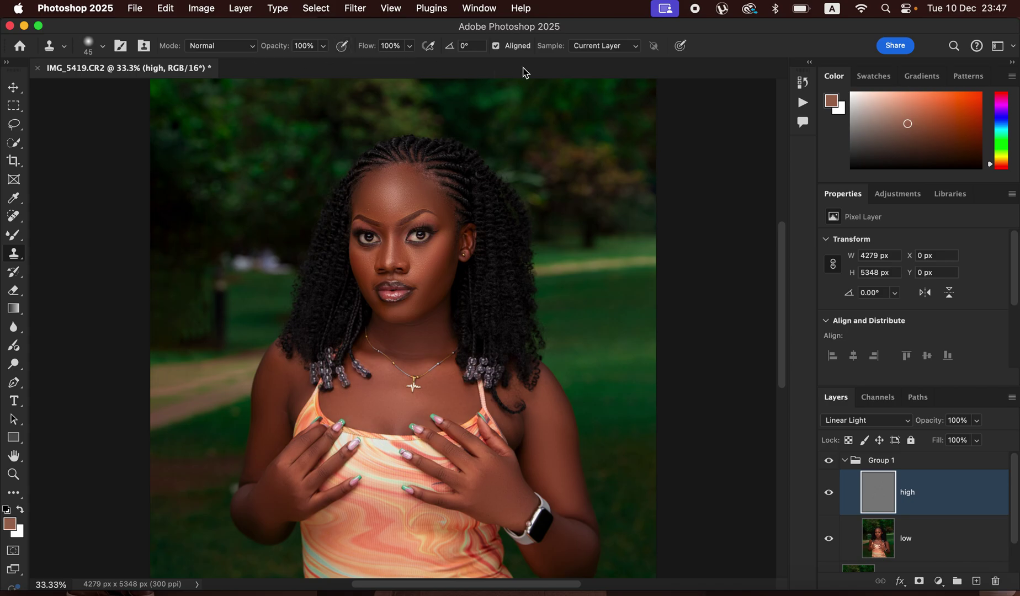
left_click(577, 49)
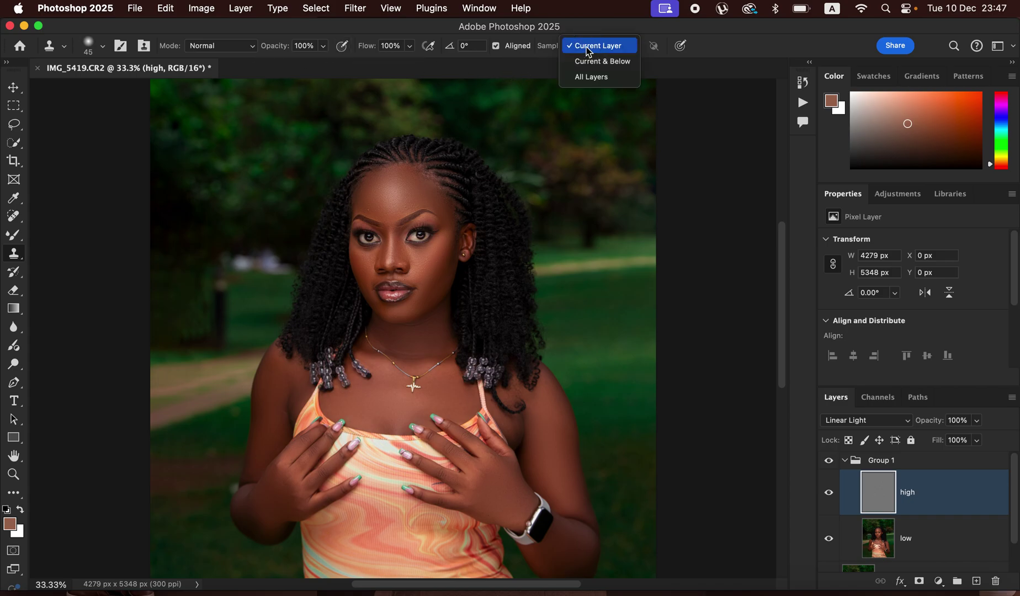
left_click(589, 47)
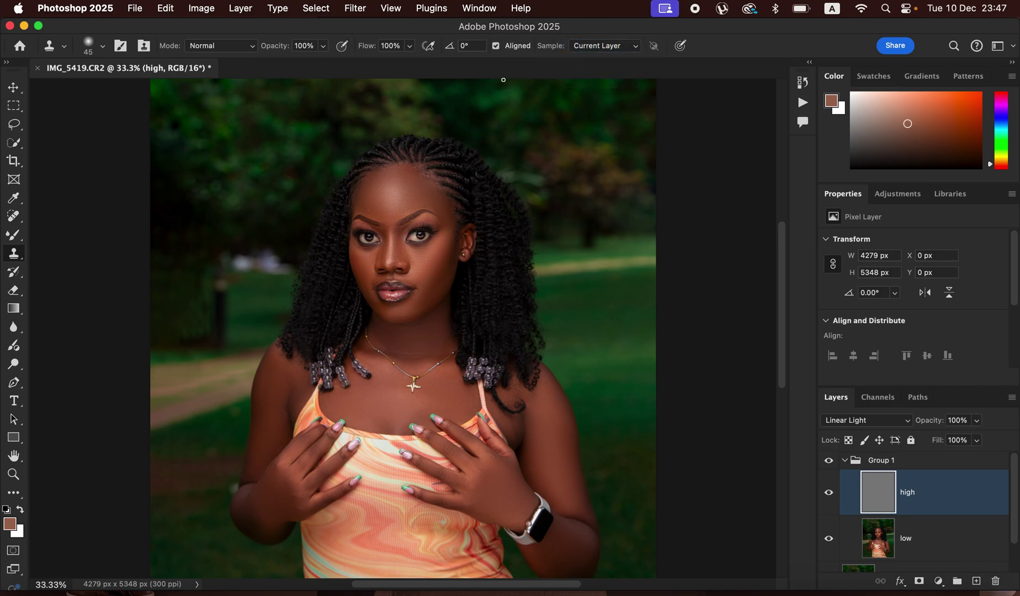
left_click(103, 46)
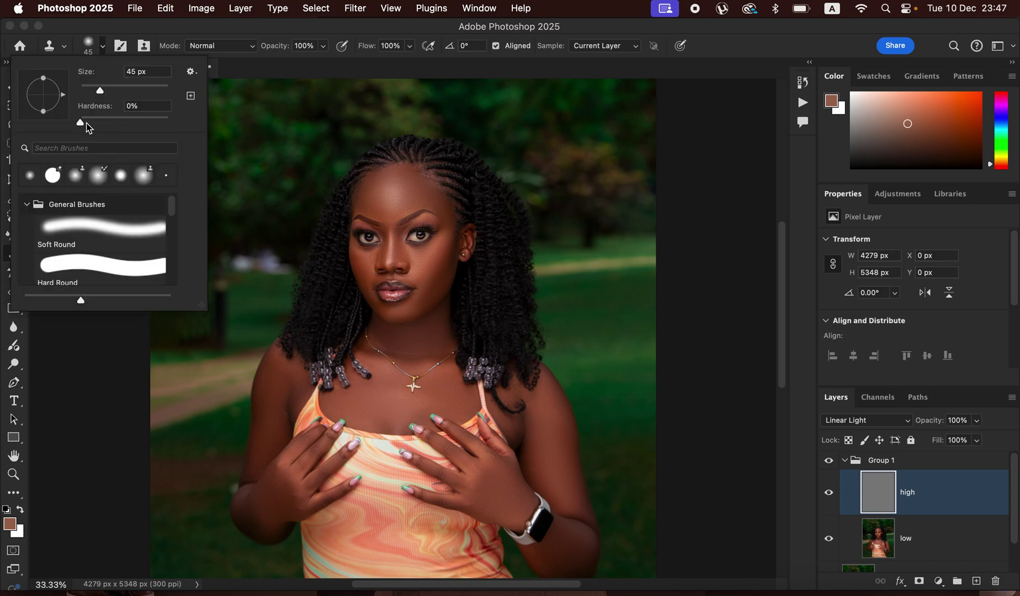
left_click(103, 47)
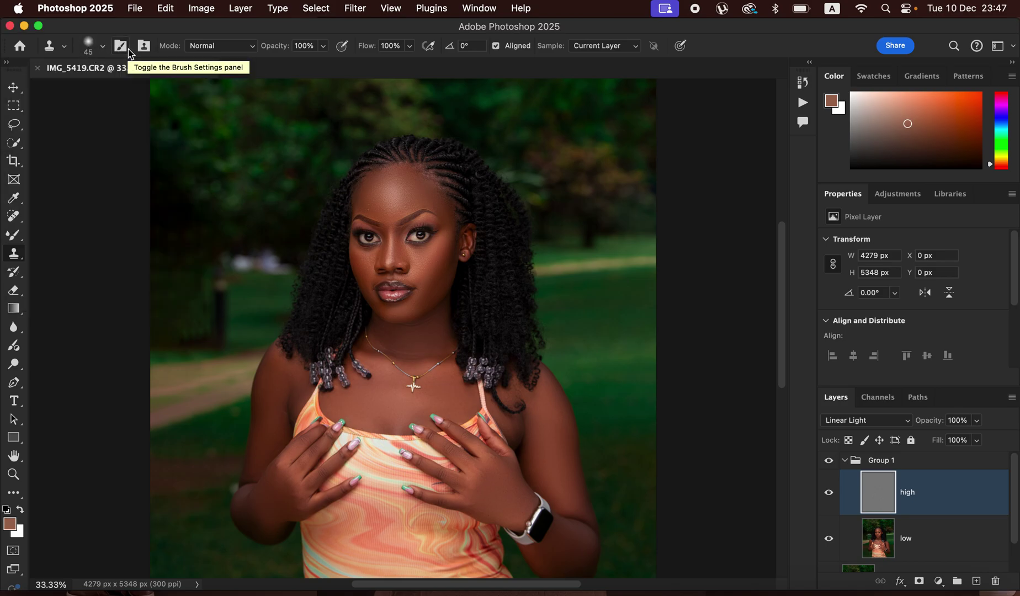
Step: Clone clean skin texture over the blemish on the forehead above the eyebrow farther from the visible ear
key("super+plus")
key("super+plus")
key("super+plus")
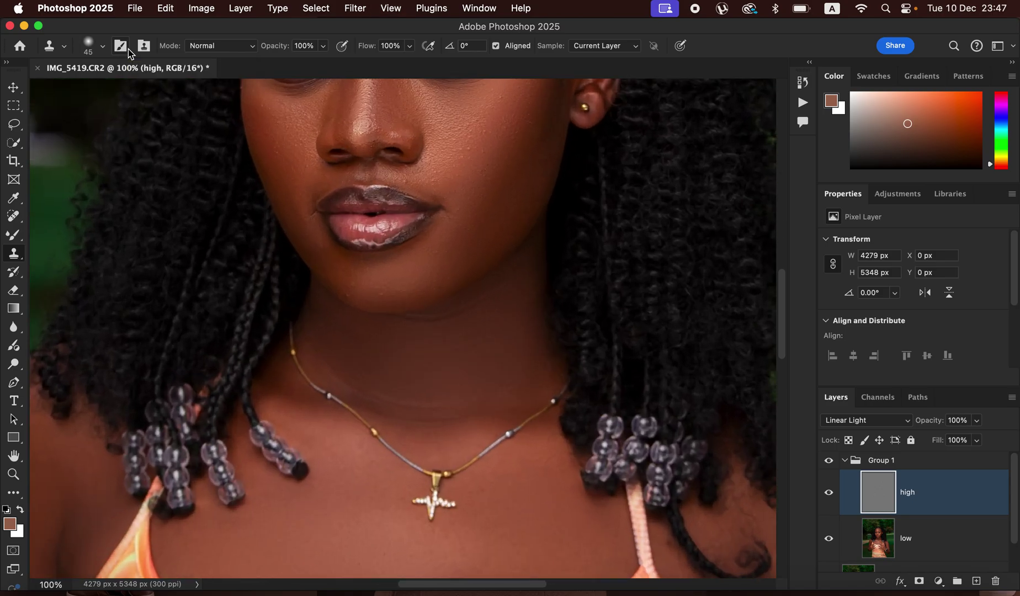
left_click_drag(507, 229, 530, 369)
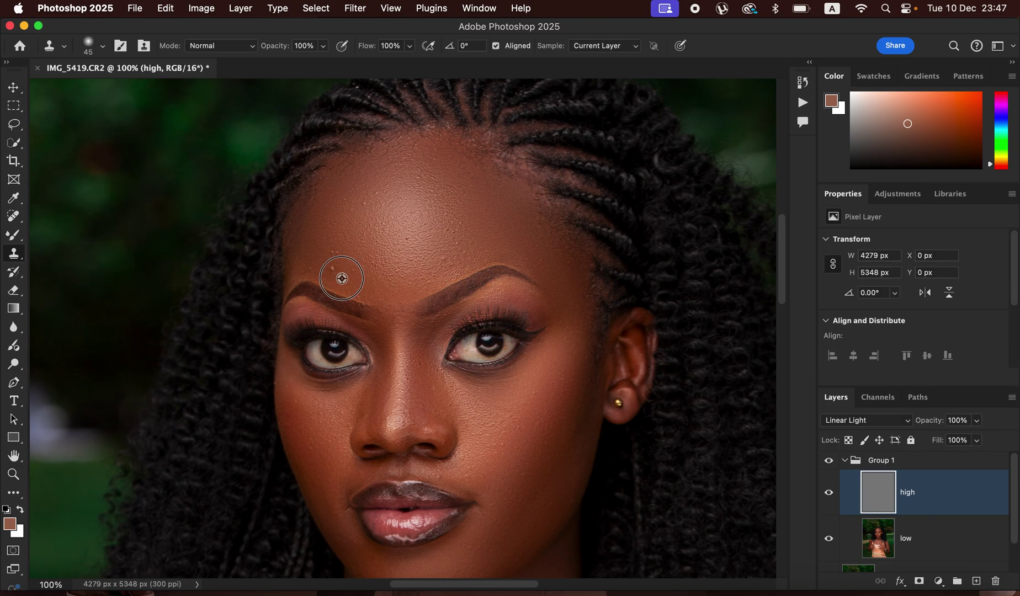
left_click_drag(333, 269, 337, 274)
left_click(334, 252)
left_click(323, 269)
left_click(331, 273)
left_click(308, 269)
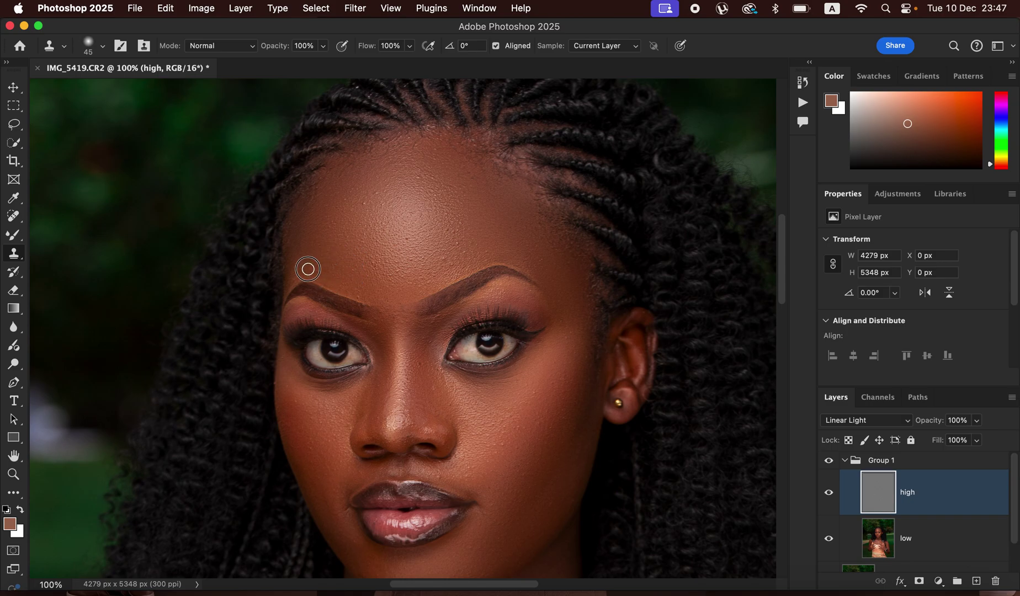
Step: Clone away the remaining texture blemishes on the forehead, nose and cheeks of the "high" layer
left_click(368, 236, "alt")
left_click_drag(364, 205, 372, 209)
left_click(528, 415, "alt")
left_click(518, 412)
left_click(481, 478, "alt")
left_click(468, 479)
left_click_drag(443, 476, 439, 481)
left_click(414, 342, "alt")
left_click_drag(401, 333, 394, 319)
left_click(473, 244, "alt")
left_click(462, 257)
left_click(411, 147)
left_click(408, 427)
left_click(454, 340)
Step: Collapse Group 1 and toggle its visibility to compare the whole portrait before and after the skin retouching
key("super+minus")
key("super+minus")
key("super+minus")
key("super+minus")
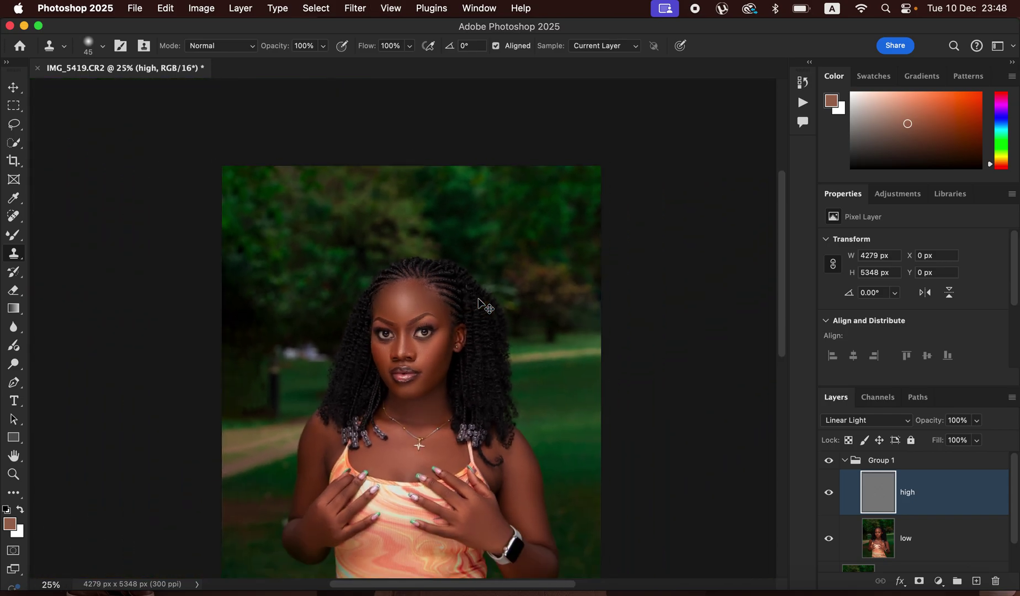
key("super+minus")
key("super+plus")
left_click(844, 461)
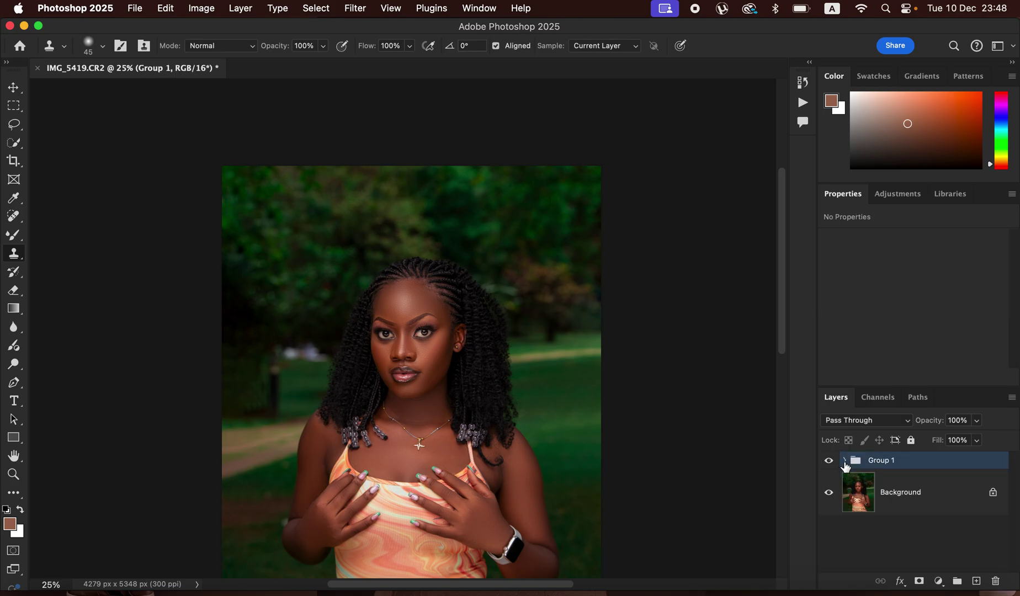
left_click(829, 461)
left_click(829, 462)
left_click(829, 461)
left_click(829, 462)
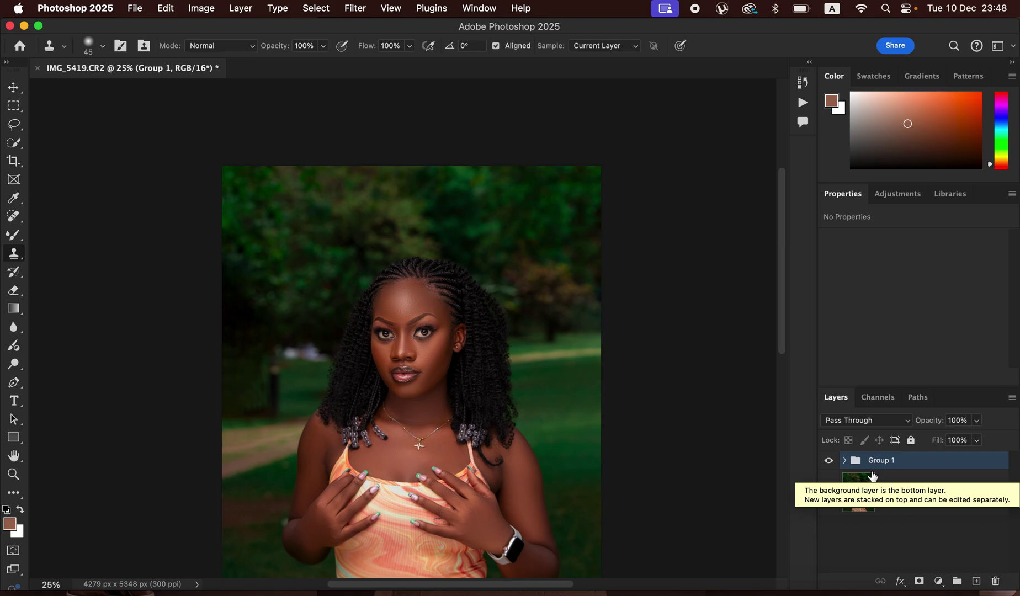
Step: Stamp all visible layers into a new merged layer and add an empty layer above it
key("super+alt+shift+e")
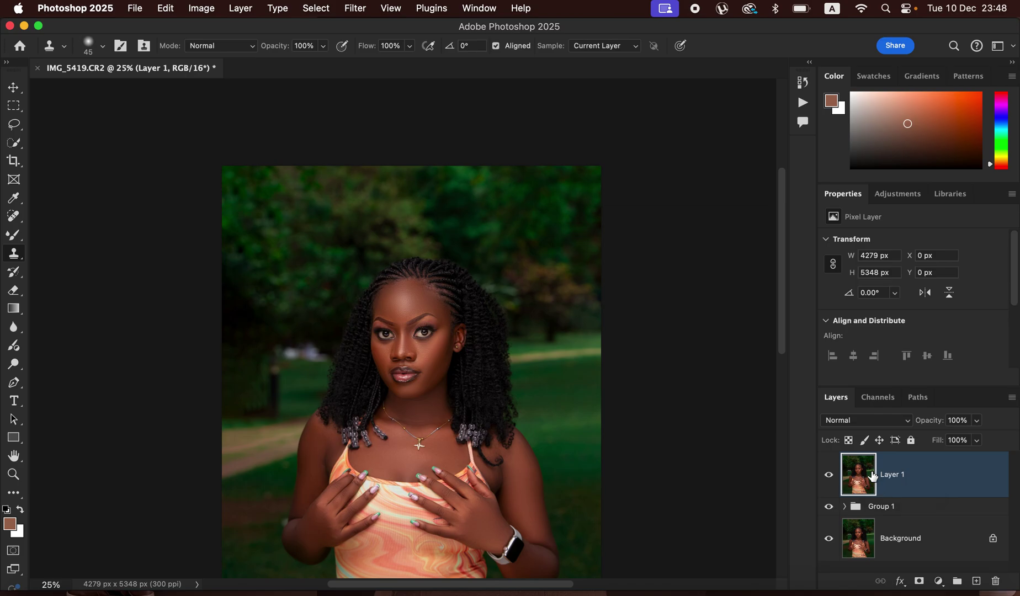
left_click(976, 582)
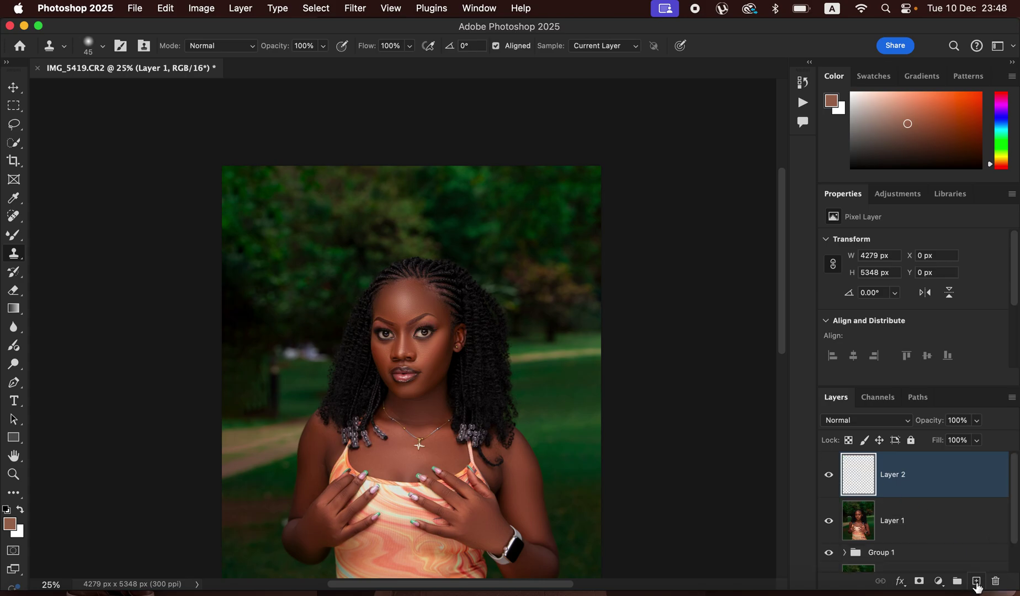
Step: Switch to the Brush tool with a Soft Round tip and set the empty layer's blend mode to Color
left_click(14, 240)
left_click(63, 227)
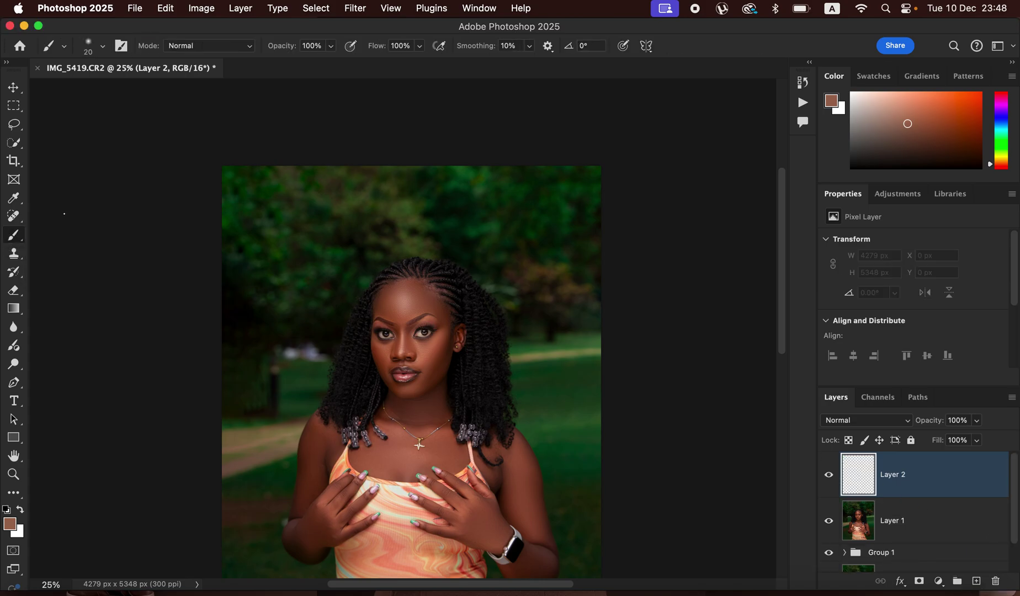
left_click(102, 47)
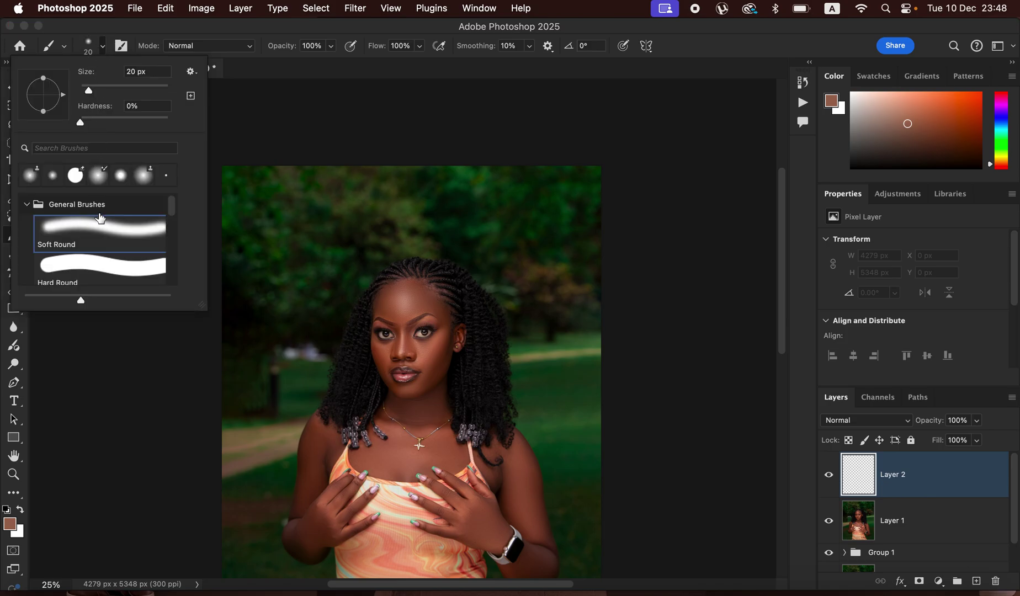
left_click(124, 51)
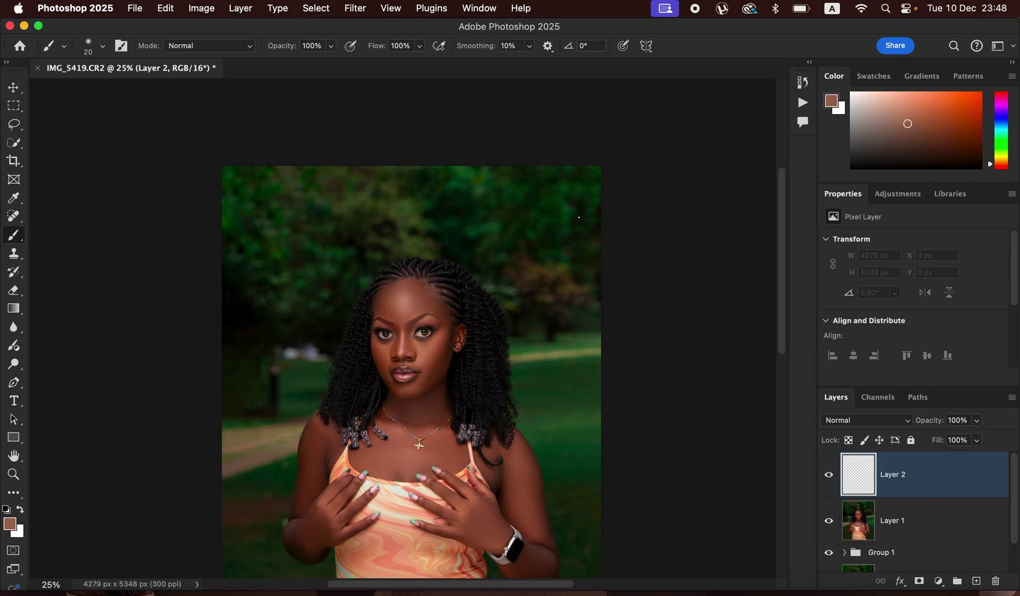
left_click(867, 424)
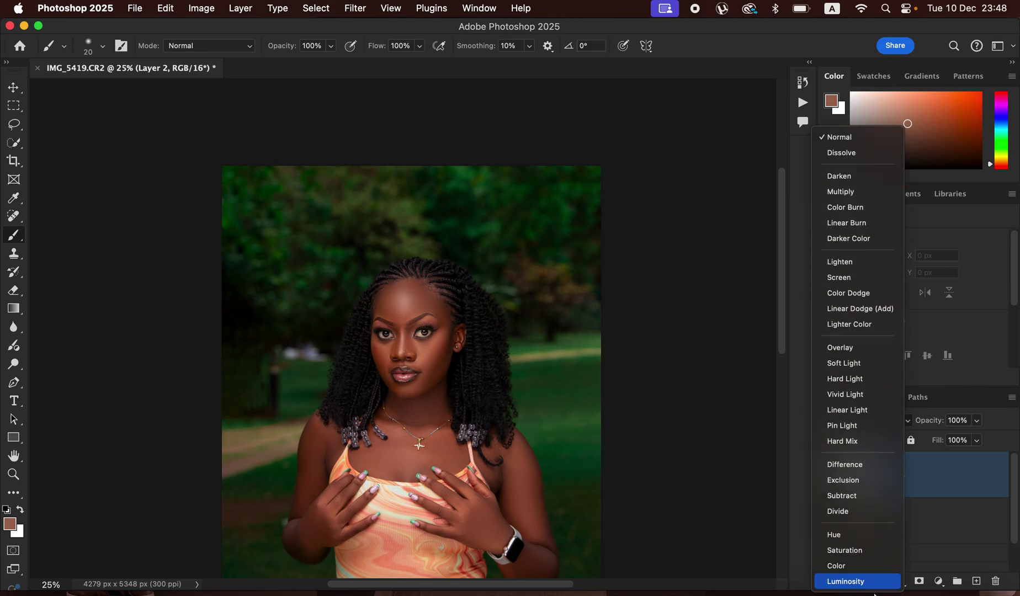
left_click(856, 567)
Step: Sample a reddish-brown skin tone from the cheek near the ear as the painting color
key("super+1")
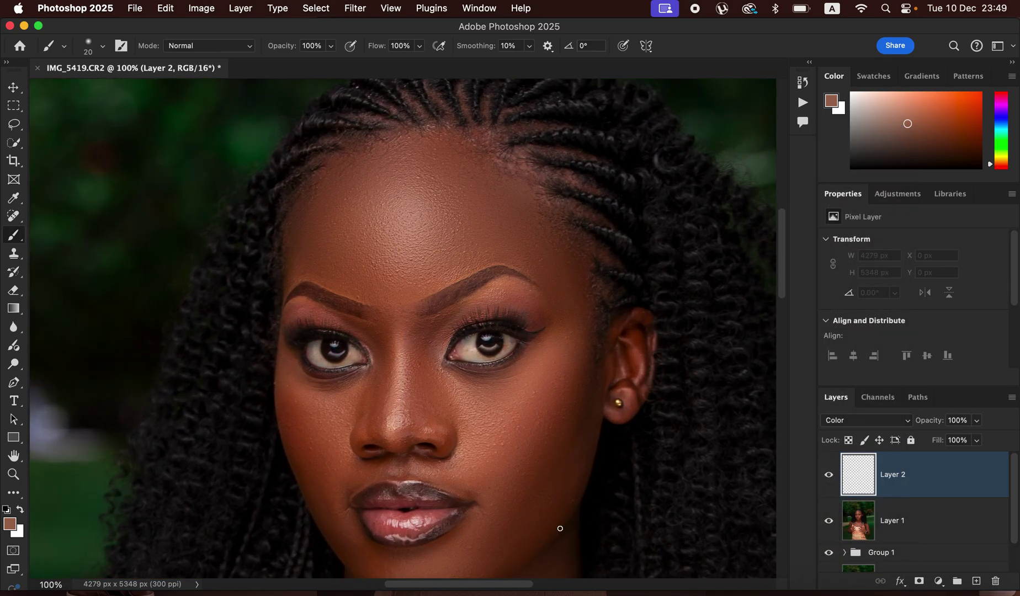
scroll(520, 275, "down", 5)
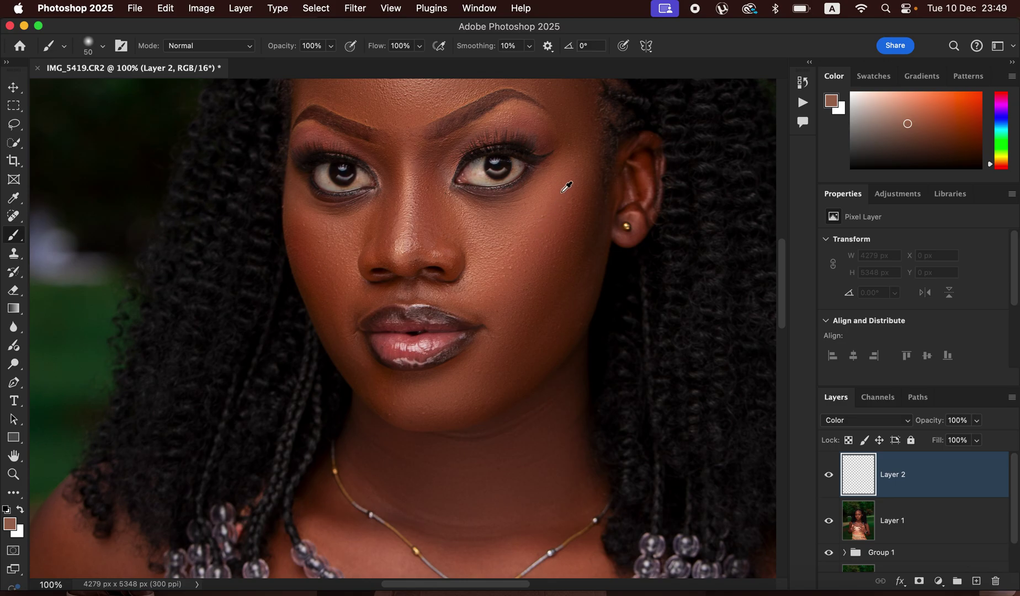
left_click(572, 196, "alt")
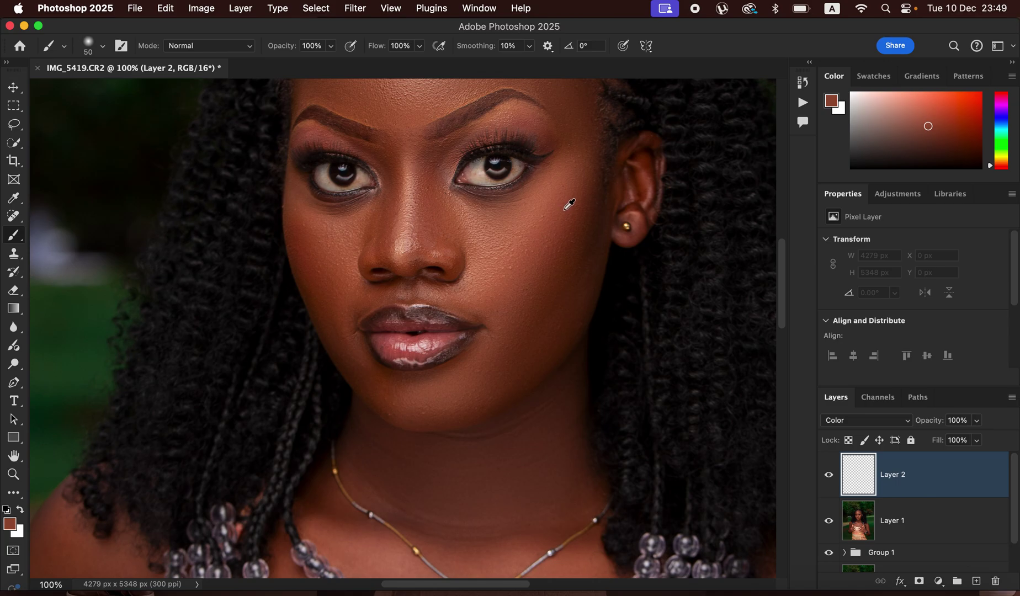
left_click(566, 208, "alt")
Step: Paint the sampled skin tone over the face, neck, arms and hands, enlarging the brush from 200 to 300 px
key("super+minus")
key("super+minus")
key("super+minus")
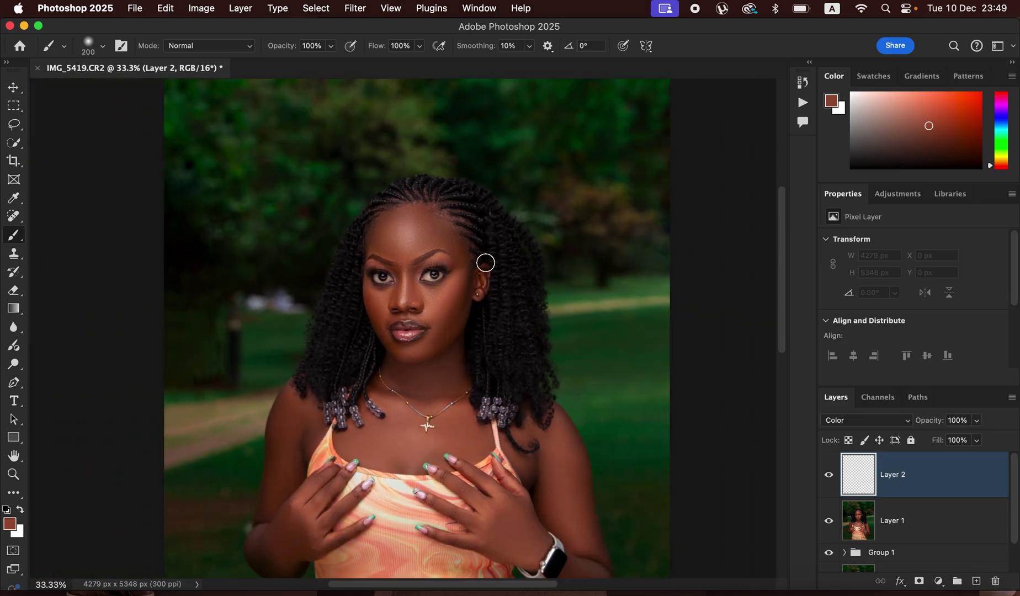
mouse_move(433, 235)
left_mouse_down()
mouse_move(405, 225)
mouse_move(393, 238)
mouse_move(393, 223)
mouse_move(441, 227)
mouse_move(387, 238)
mouse_move(402, 249)
mouse_move(439, 235)
mouse_move(462, 261)
mouse_move(459, 314)
mouse_move(469, 292)
mouse_move(439, 305)
mouse_move(388, 302)
mouse_move(427, 303)
mouse_move(449, 350)
mouse_move(428, 363)
mouse_move(401, 361)
mouse_move(431, 401)
mouse_move(445, 393)
mouse_move(435, 401)
mouse_move(391, 389)
mouse_move(421, 430)
mouse_move(448, 385)
mouse_move(455, 425)
mouse_move(391, 449)
mouse_move(371, 439)
mouse_move(366, 429)
mouse_move(451, 445)
mouse_move(461, 424)
mouse_move(476, 441)
mouse_move(532, 428)
mouse_move(568, 479)
mouse_move(589, 560)
mouse_move(560, 551)
left_mouse_up()
key("]")
key("]")
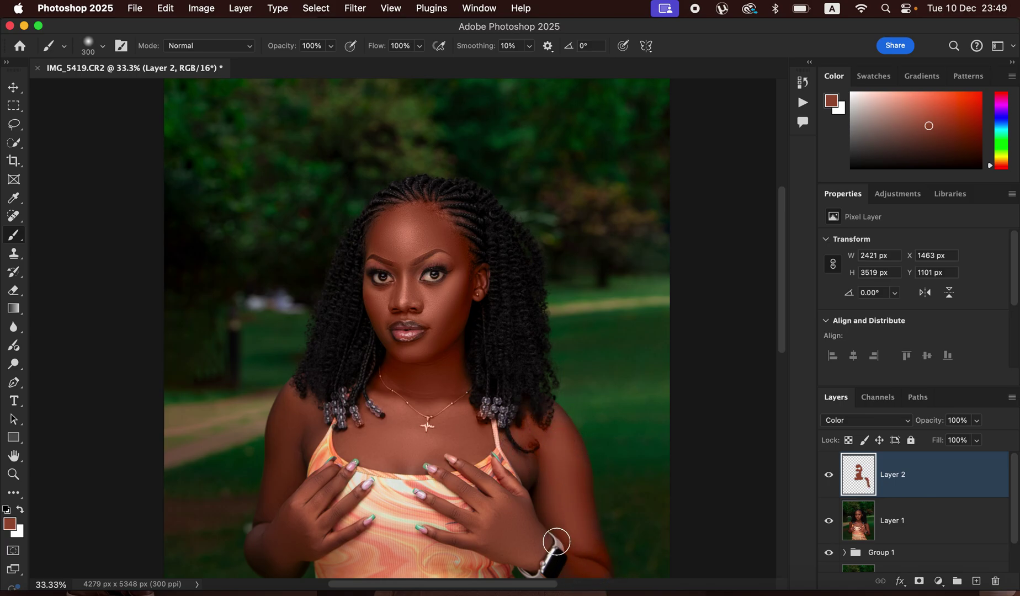
mouse_move(298, 522)
left_mouse_down()
mouse_move(276, 518)
mouse_move(270, 564)
mouse_move(294, 553)
mouse_move(310, 521)
mouse_move(303, 498)
mouse_move(312, 522)
mouse_move(280, 464)
mouse_move(289, 423)
mouse_move(307, 422)
mouse_move(298, 402)
mouse_move(271, 539)
mouse_move(296, 530)
mouse_move(301, 479)
left_mouse_up()
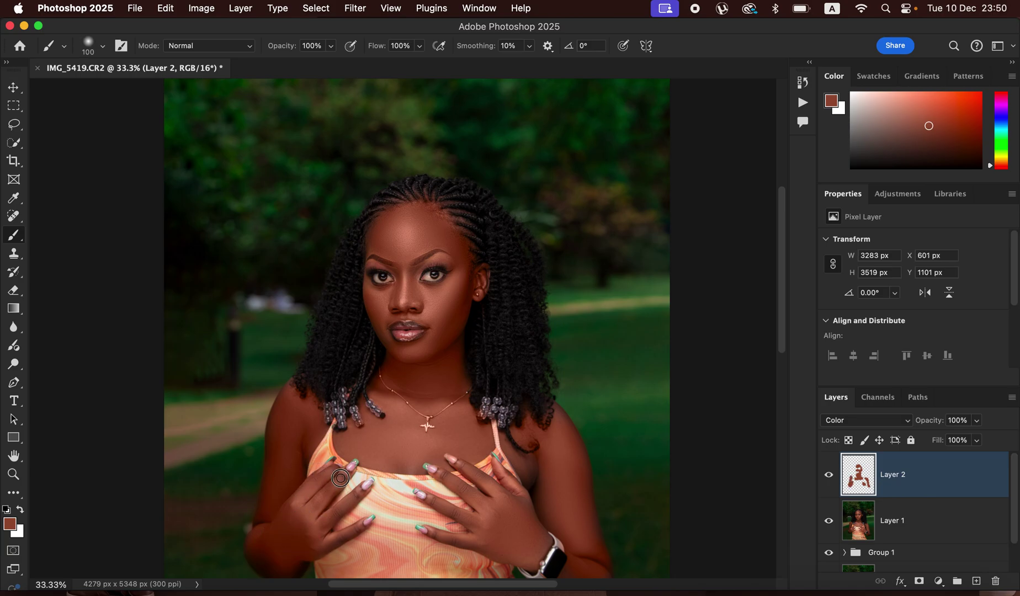
Step: Paint the skin tone over the fingers, backs of the hands and chest with a 100 px brush
mouse_move(358, 492)
left_mouse_down()
mouse_move(324, 528)
mouse_move(342, 536)
mouse_move(361, 525)
left_mouse_up()
left_click_drag(444, 473, 492, 503)
mouse_move(465, 464)
left_mouse_down()
mouse_move(524, 493)
mouse_move(500, 467)
mouse_move(520, 513)
left_mouse_up()
mouse_move(452, 506)
left_mouse_down()
mouse_move(432, 499)
mouse_move(490, 529)
mouse_move(483, 539)
mouse_move(434, 533)
mouse_move(525, 562)
mouse_move(546, 541)
mouse_move(537, 563)
mouse_move(520, 508)
mouse_move(523, 470)
mouse_move(539, 463)
mouse_move(527, 459)
mouse_move(541, 466)
mouse_move(501, 430)
mouse_move(559, 485)
mouse_move(556, 502)
mouse_move(535, 499)
mouse_move(547, 513)
mouse_move(549, 503)
mouse_move(559, 508)
mouse_move(592, 559)
mouse_move(589, 518)
mouse_move(598, 563)
mouse_move(562, 514)
mouse_move(543, 511)
mouse_move(559, 465)
mouse_move(553, 407)
mouse_move(576, 455)
mouse_move(539, 450)
left_mouse_up()
mouse_move(407, 461)
left_mouse_down()
mouse_move(401, 419)
mouse_move(384, 426)
mouse_move(384, 446)
left_mouse_up()
Step: Paint the skin tone around the eyebrow and upper eyelid nearest the visible ear
key("super+plus")
key("super+plus")
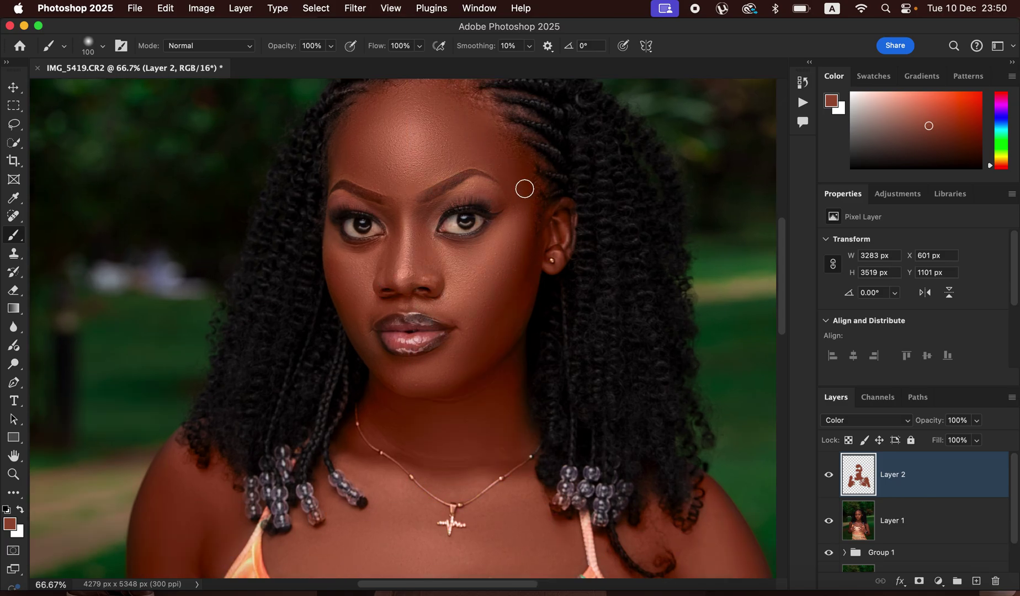
mouse_move(477, 192)
left_mouse_down()
mouse_move(472, 184)
mouse_move(437, 205)
left_mouse_up()
Step: Erase the painted color from the hair beads and curl ends on both shoulders with a 45 px Eraser
scroll(510, 337, "down", 5)
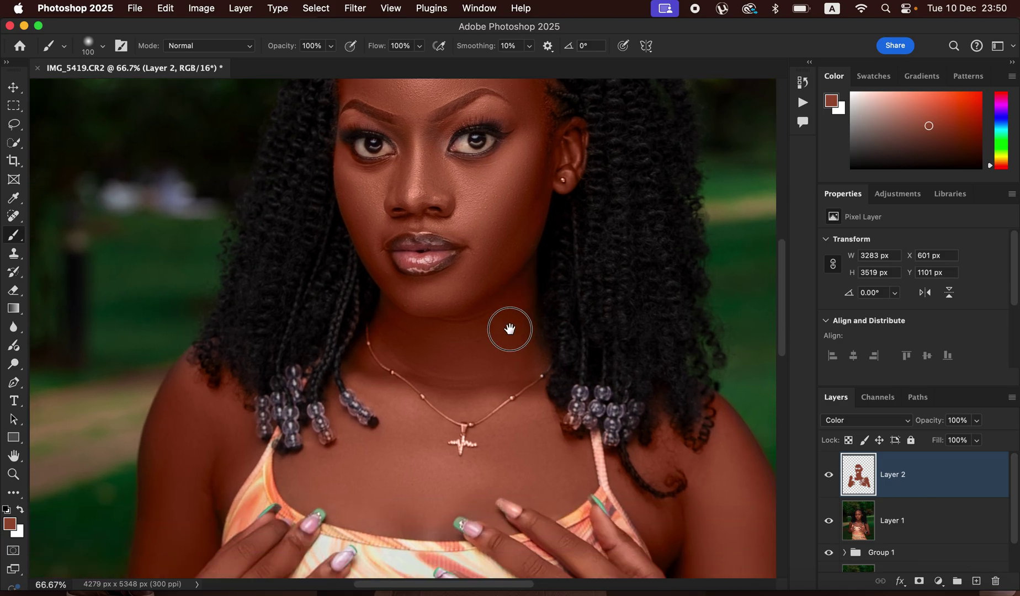
left_click(14, 290)
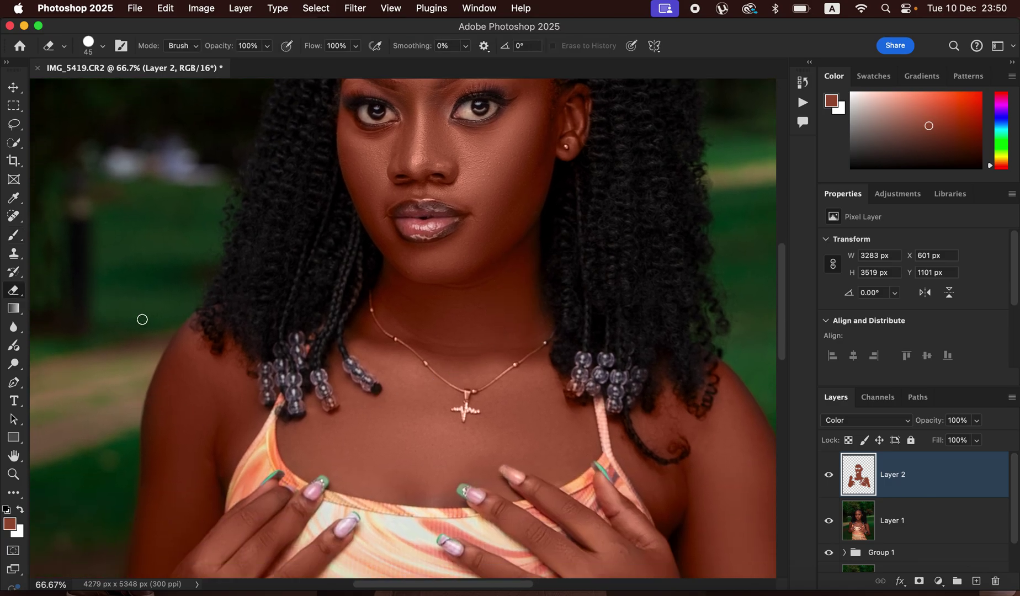
mouse_move(321, 390)
left_mouse_down()
mouse_move(331, 408)
mouse_move(367, 380)
mouse_move(333, 406)
mouse_move(325, 368)
mouse_move(295, 392)
left_mouse_up()
mouse_move(586, 391)
left_mouse_down()
mouse_move(577, 381)
mouse_move(574, 389)
mouse_move(599, 378)
mouse_move(665, 459)
left_mouse_up()
mouse_move(702, 372)
left_mouse_down()
mouse_move(699, 398)
mouse_move(711, 373)
left_mouse_up()
Step: Lower the painted skin-tone layer's opacity to 53% and compare the portrait with and without that layer
key("b")
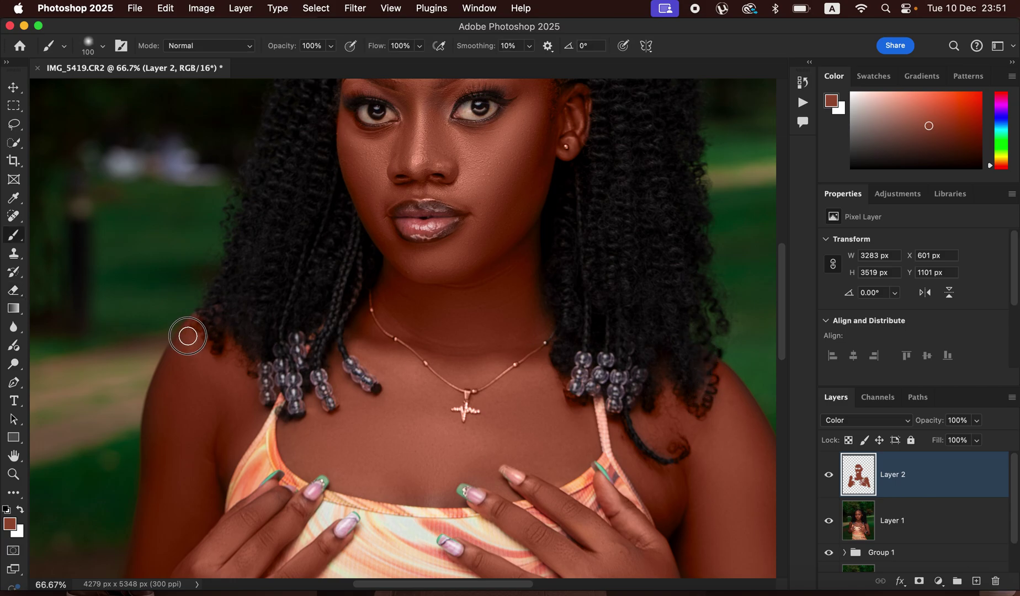
left_click_drag(530, 223, 530, 364)
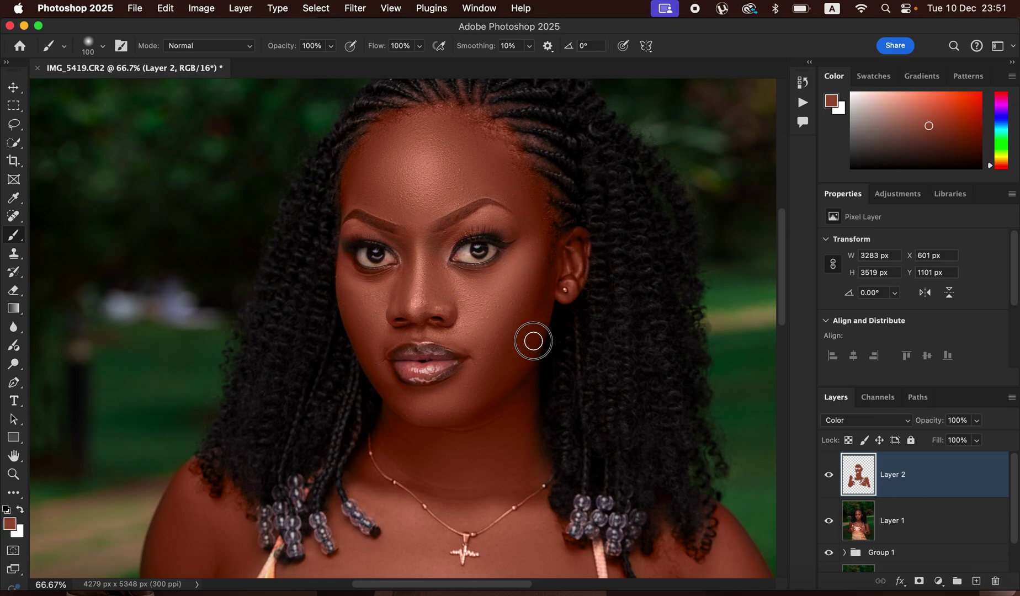
left_click_drag(977, 422, 947, 442)
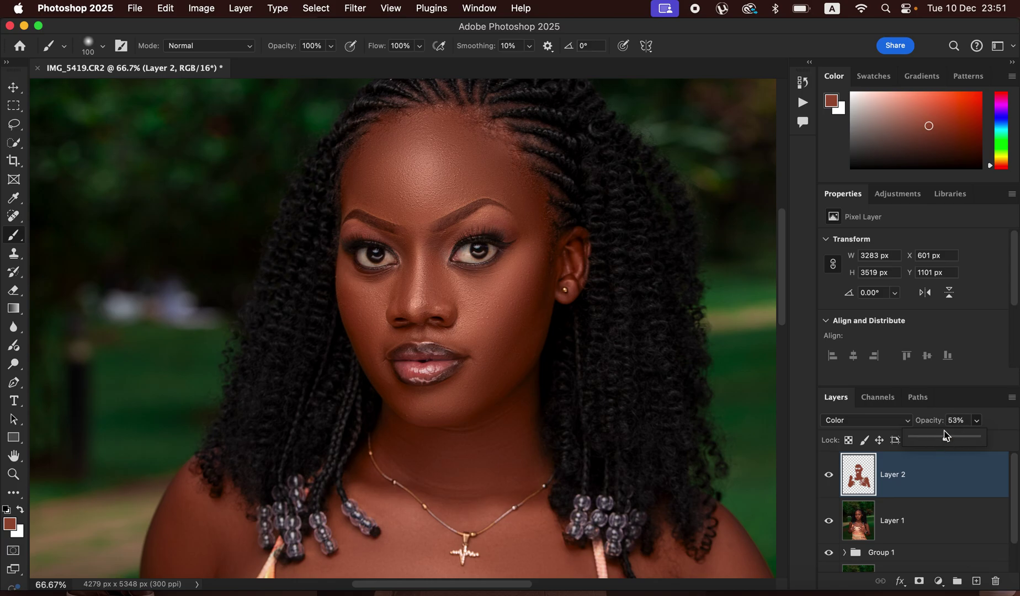
key("super+minus")
key("super+minus")
key("super+minus")
key("super+minus")
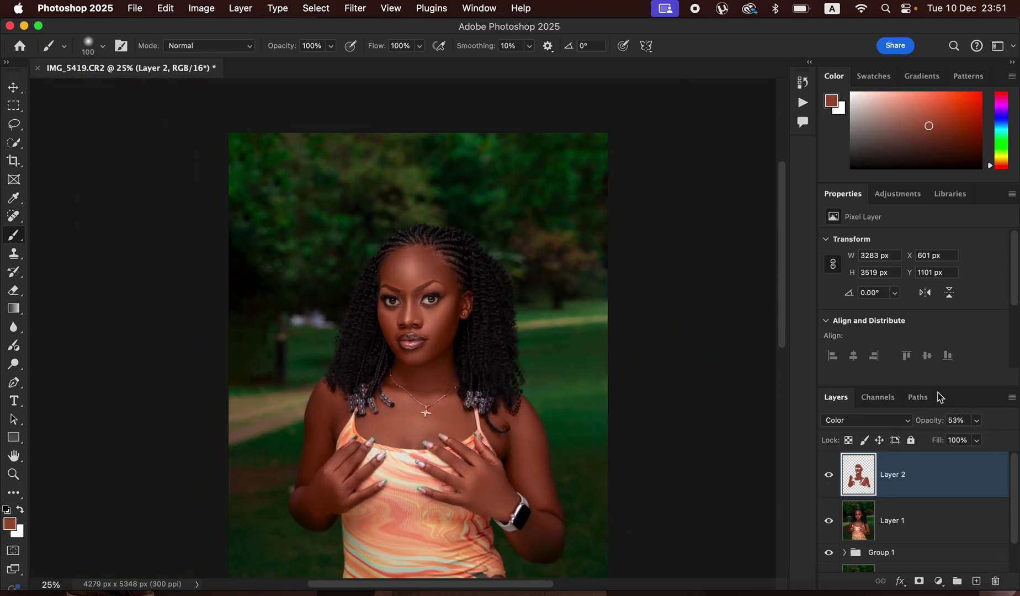
key("super+plus")
left_click(827, 480)
left_click(827, 479)
left_click(828, 482)
Step: Paint more skin tone over the arms, hands and forehead with a 400 px brush, then compare the result with Layer 2 hidden
key("bracketright")
key("bracketright")
key("bracketright")
key("bracketright")
key("bracketright")
key("bracketright")
key("bracketright")
key("bracketleft")
mouse_move(538, 524)
left_mouse_down()
mouse_move(546, 541)
mouse_move(527, 545)
mouse_move(549, 538)
mouse_move(534, 543)
left_mouse_up()
left_click_drag(513, 456, 523, 467)
mouse_move(337, 481)
left_mouse_down()
mouse_move(305, 506)
mouse_move(331, 466)
mouse_move(332, 441)
left_mouse_up()
left_click_drag(430, 267, 453, 266)
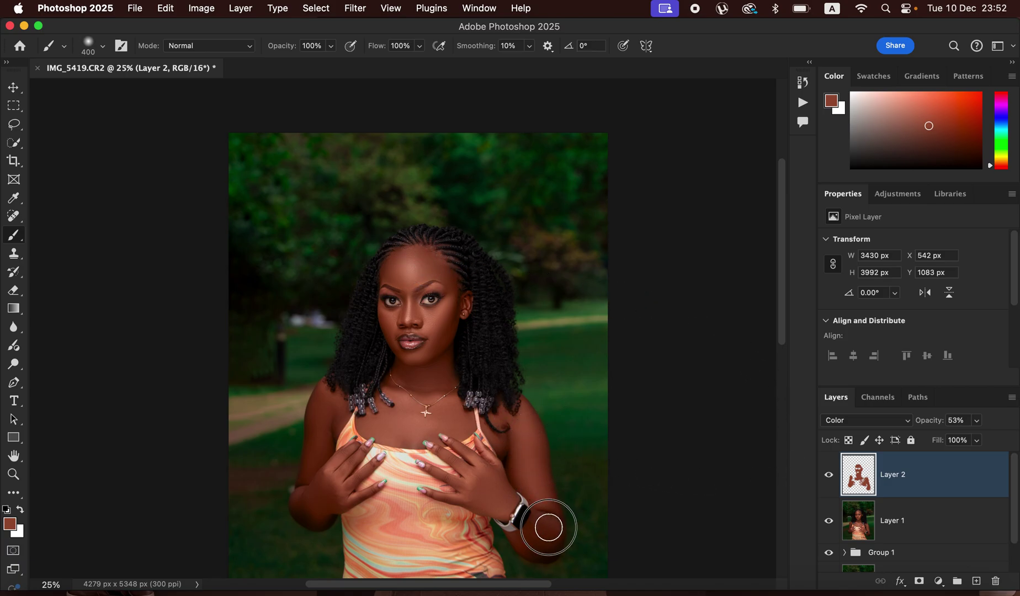
left_click(825, 476)
left_click(825, 476)
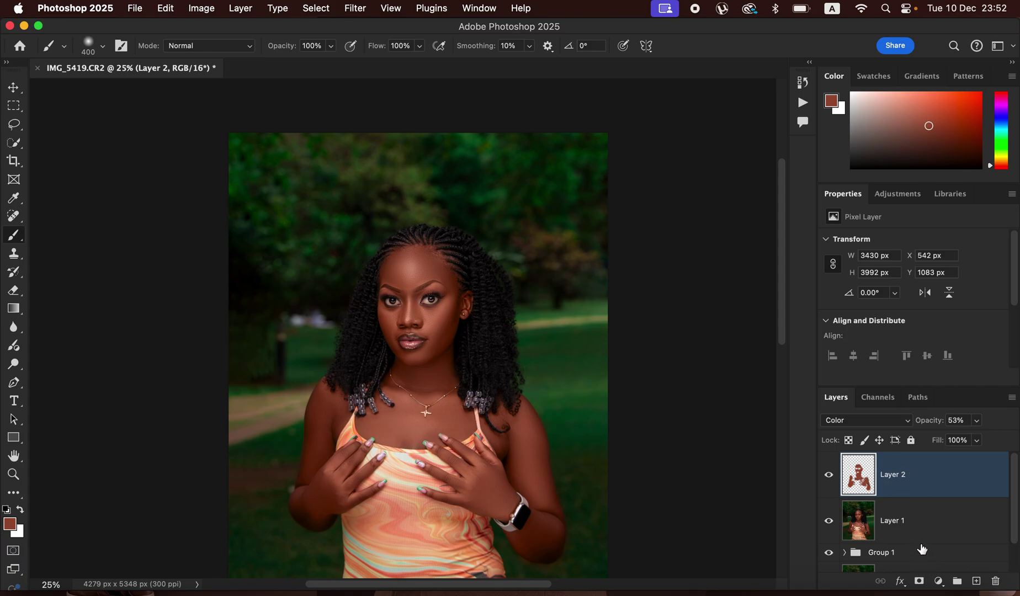
Step: Add a Hue/Saturation adjustment layer above Layer 2 and set the Reds lightness to -6
left_click(939, 583)
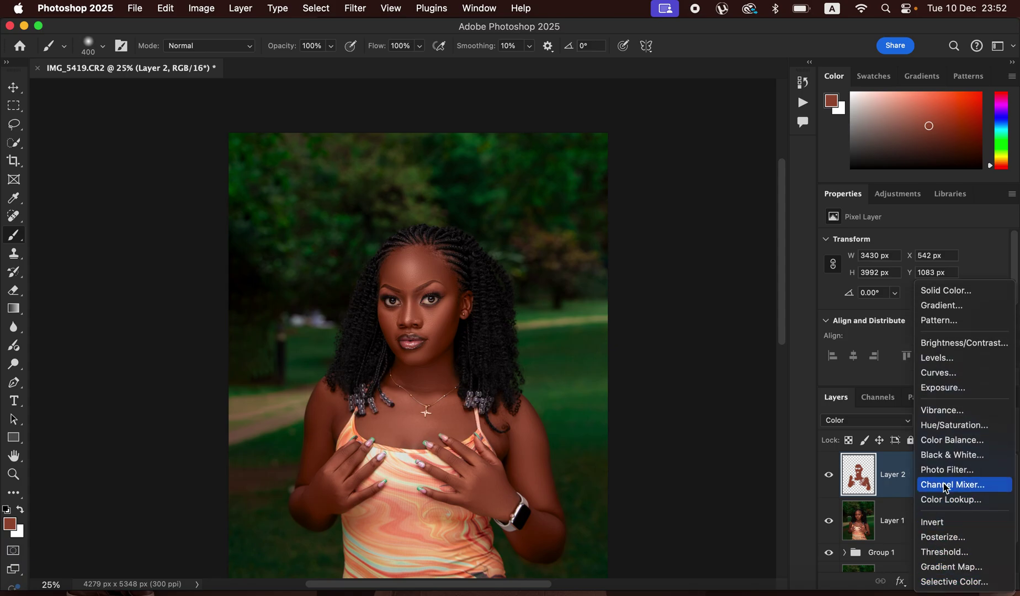
left_click(948, 430)
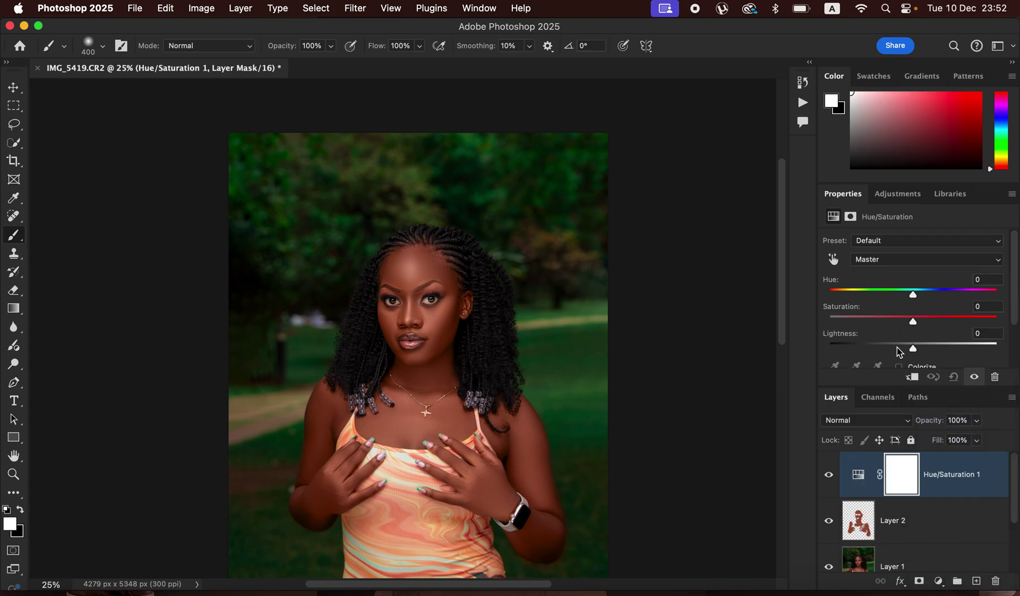
left_click(882, 260)
left_click(886, 275)
mouse_move(918, 354)
left_mouse_down()
mouse_move(900, 350)
mouse_move(910, 351)
left_mouse_up()
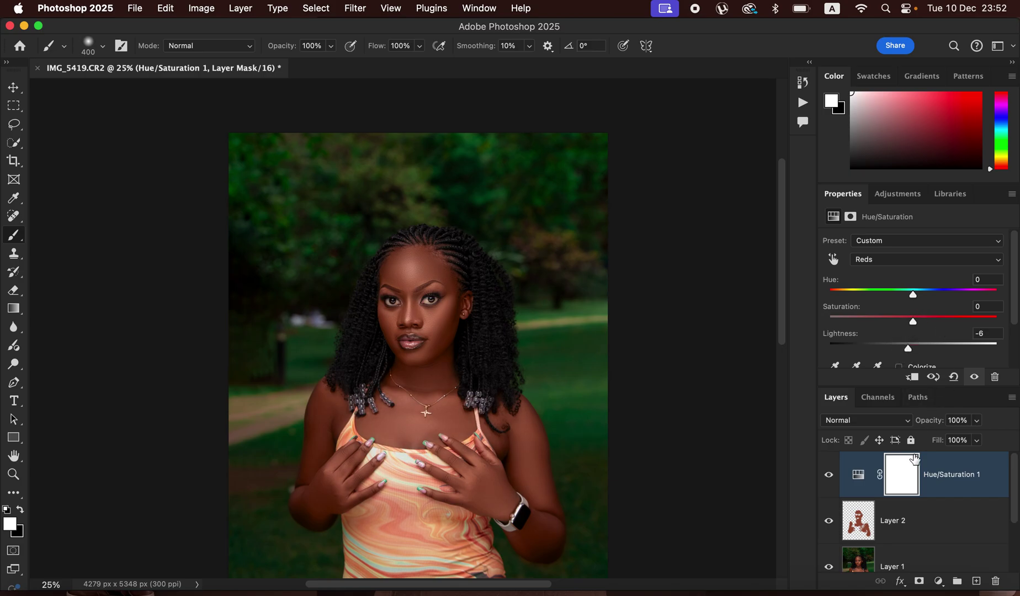
Step: Add a Selective Color adjustment layer and set Cyan to +6% in the Blacks
left_click(937, 582)
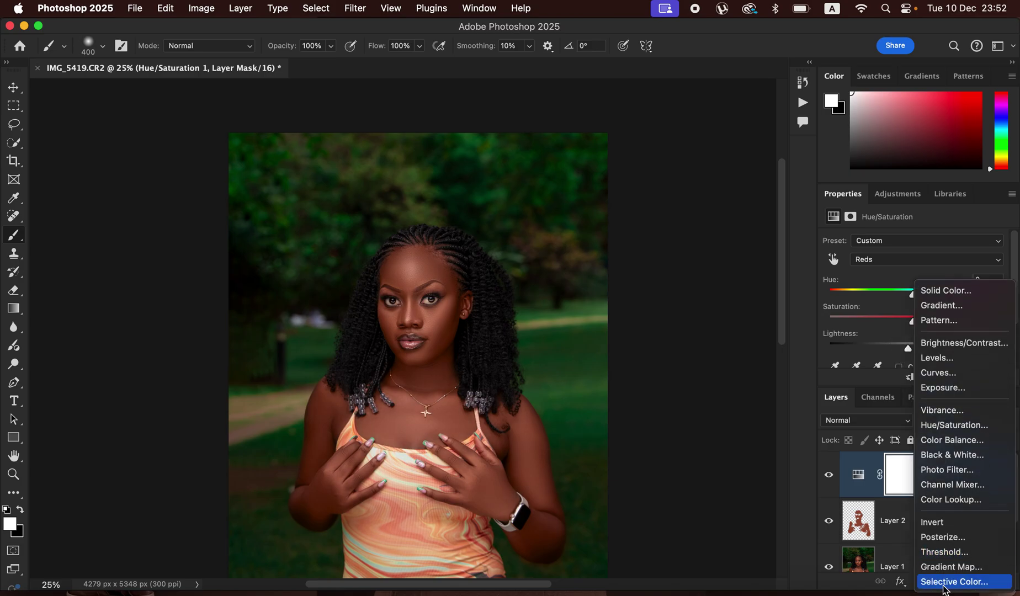
left_click(945, 584)
left_click(899, 262)
left_click(899, 259)
left_click_drag(913, 287, 918, 287)
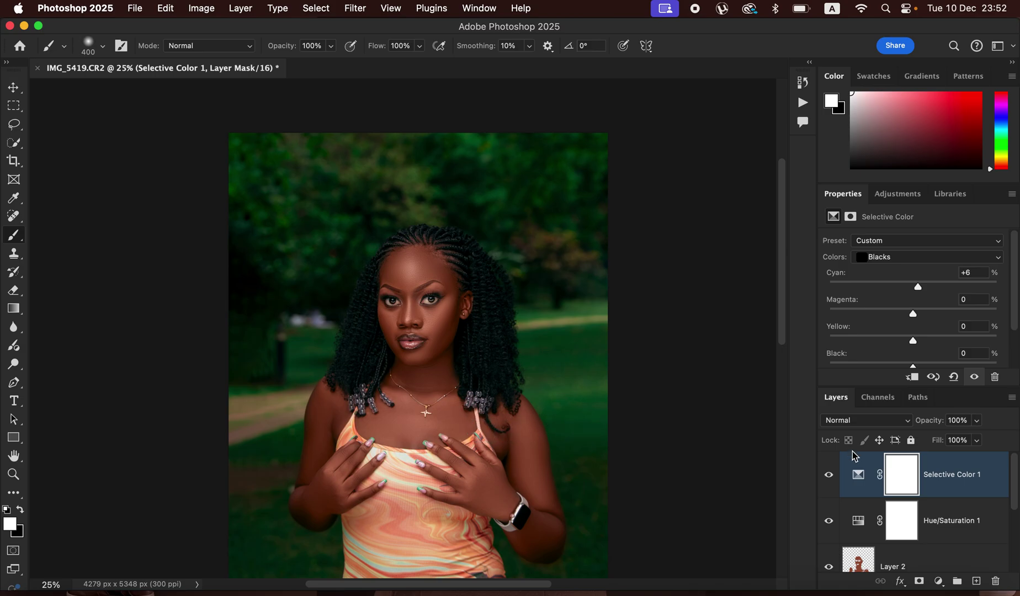
Step: Add a Levels adjustment layer with black input 4 and white input 236, and compare the image with and without it
left_click(938, 582)
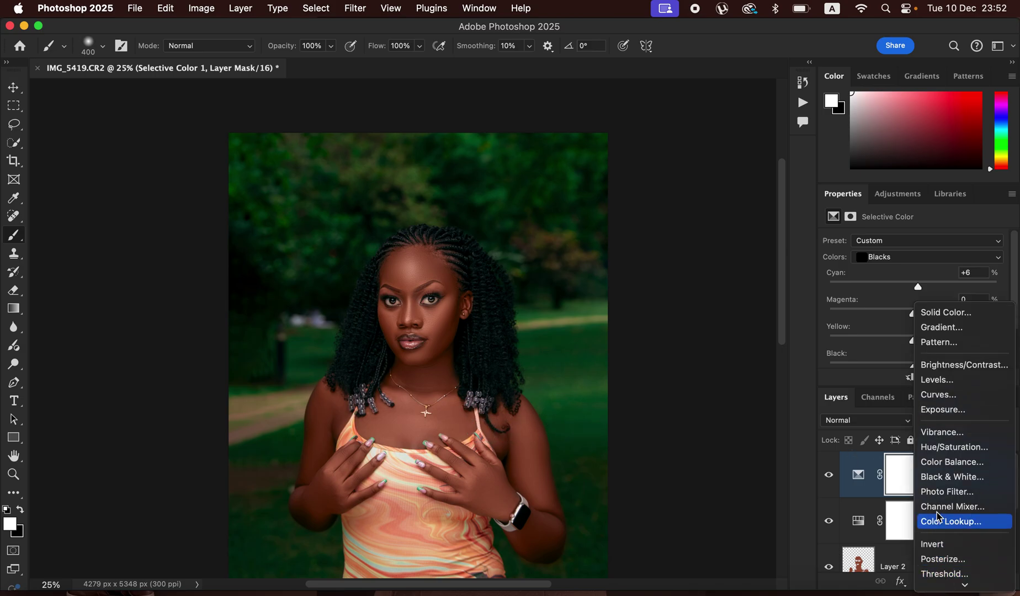
left_click(944, 385)
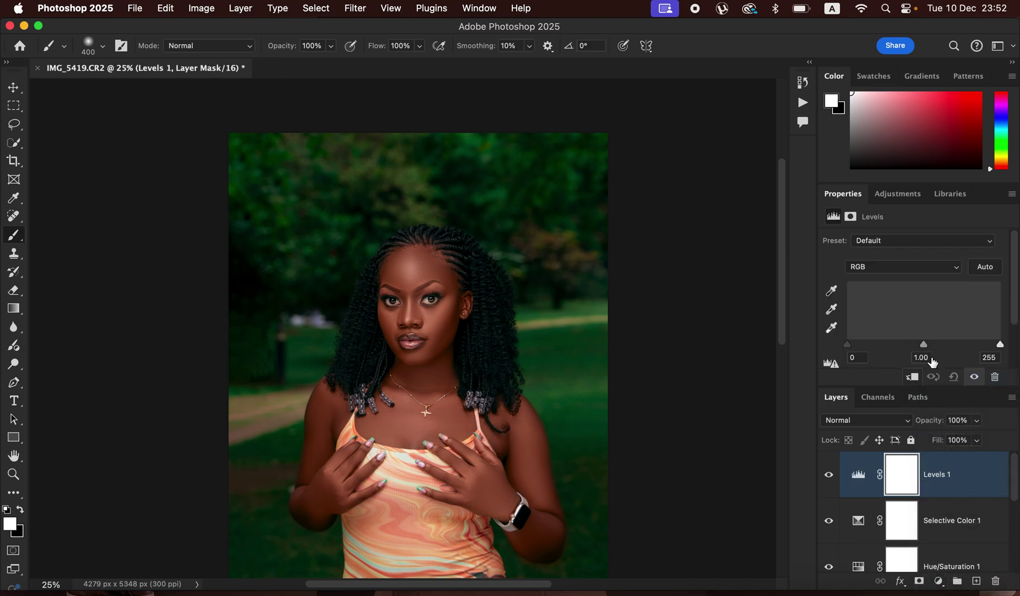
left_click_drag(1015, 291, 1014, 321)
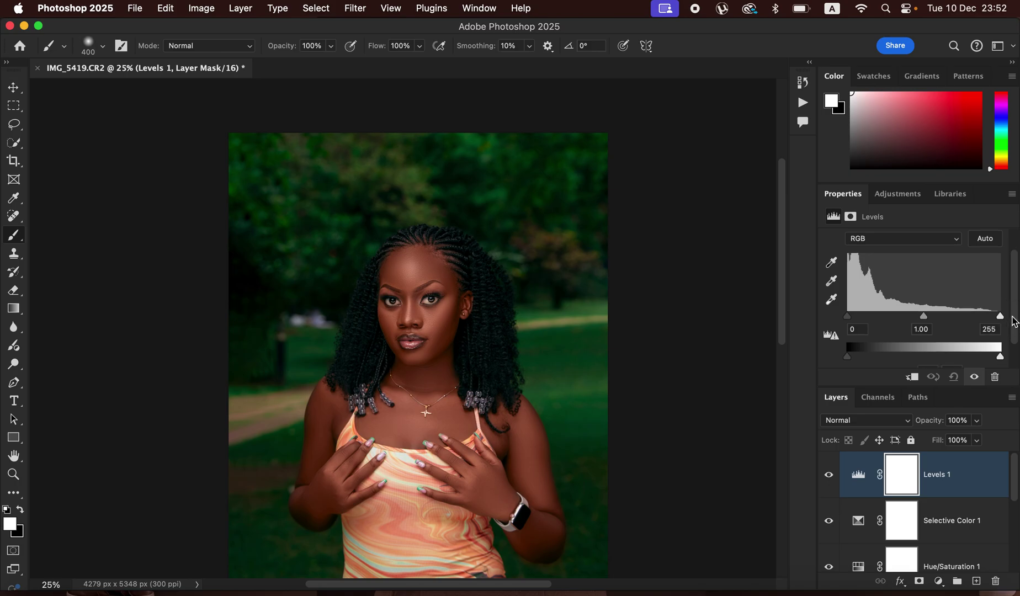
left_click(849, 320, "alt")
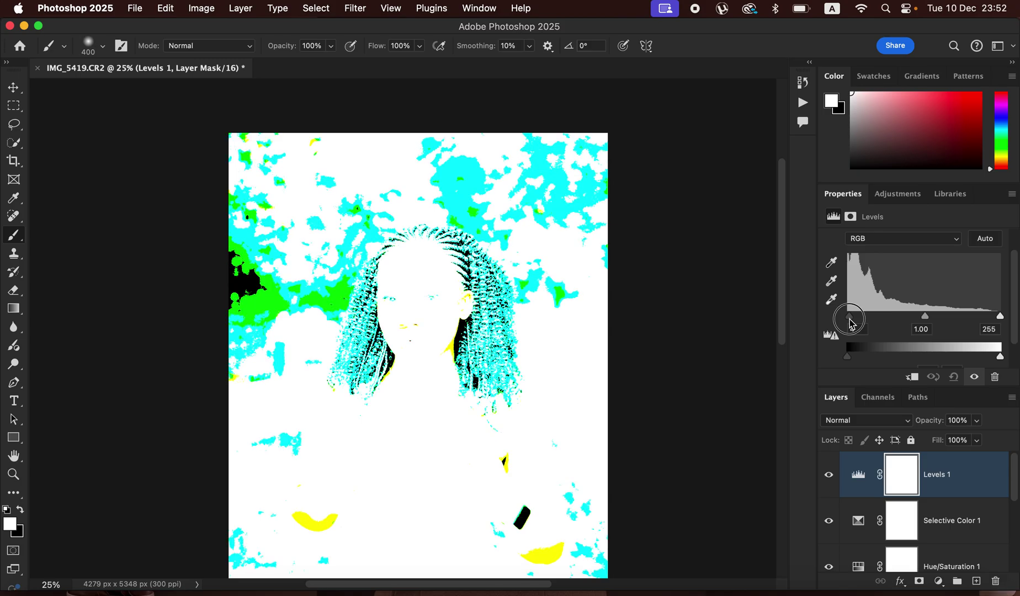
left_click_drag(849, 319, 851, 320)
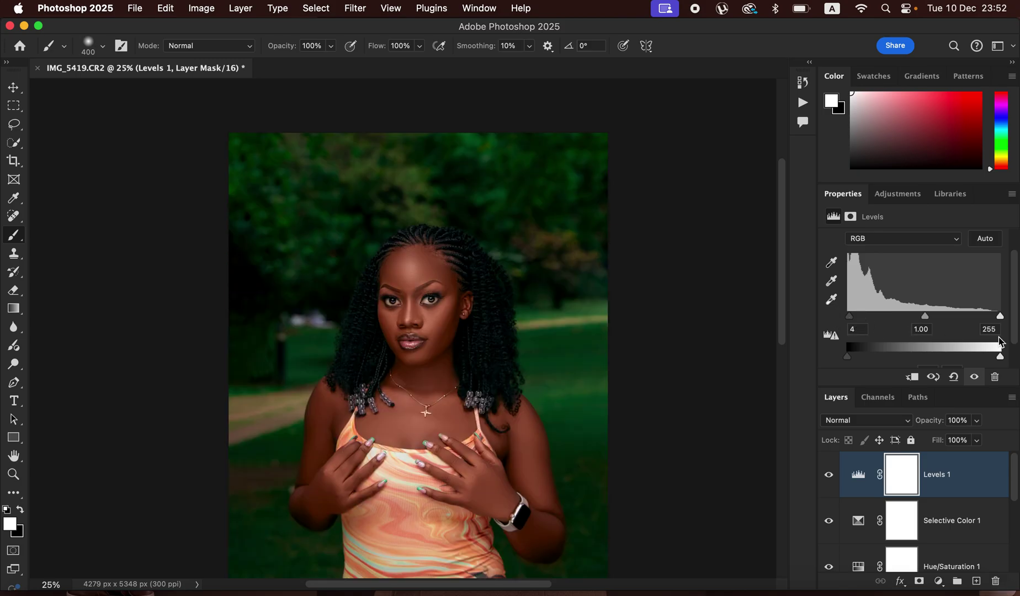
mouse_move(1001, 319)
left_mouse_down()
mouse_move(983, 320)
mouse_move(991, 320)
left_mouse_up()
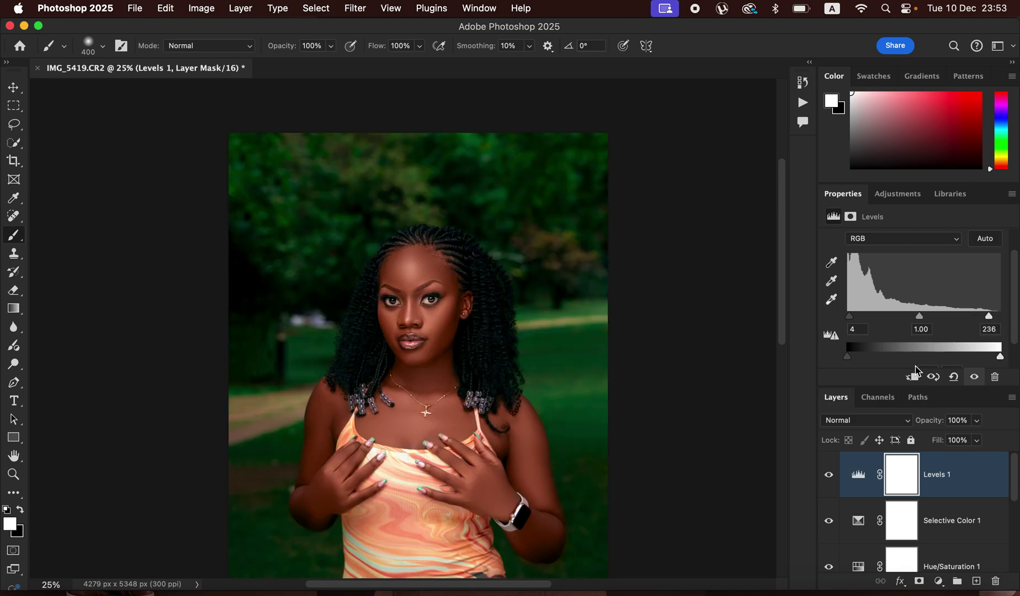
left_click(835, 478)
left_click(832, 480)
left_click(830, 482)
left_click(830, 479)
Step: Add a second Hue/Saturation adjustment layer with saturation -72 and invert its mask to black
left_click(937, 582)
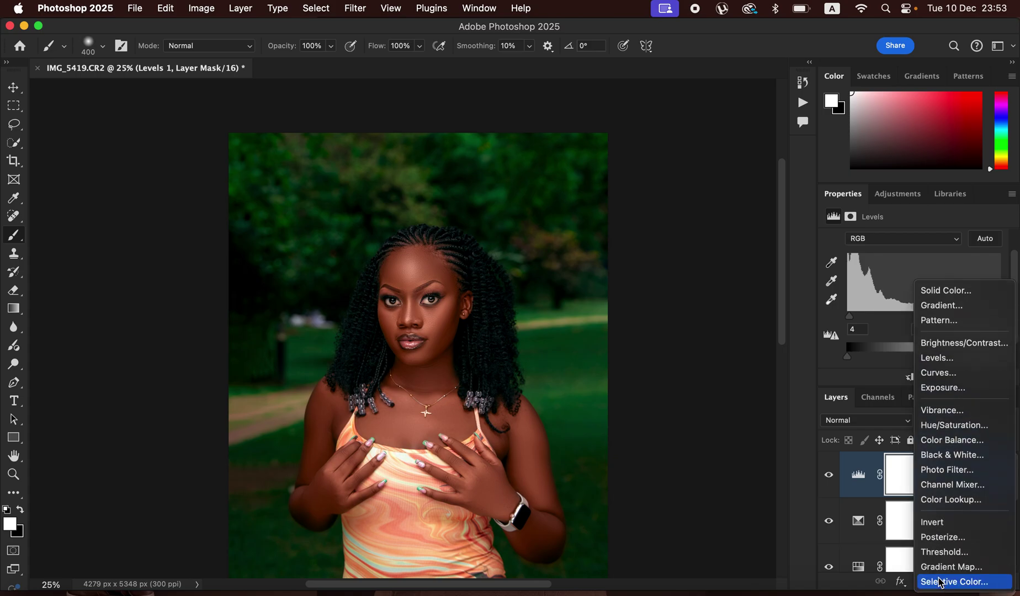
left_click(957, 426)
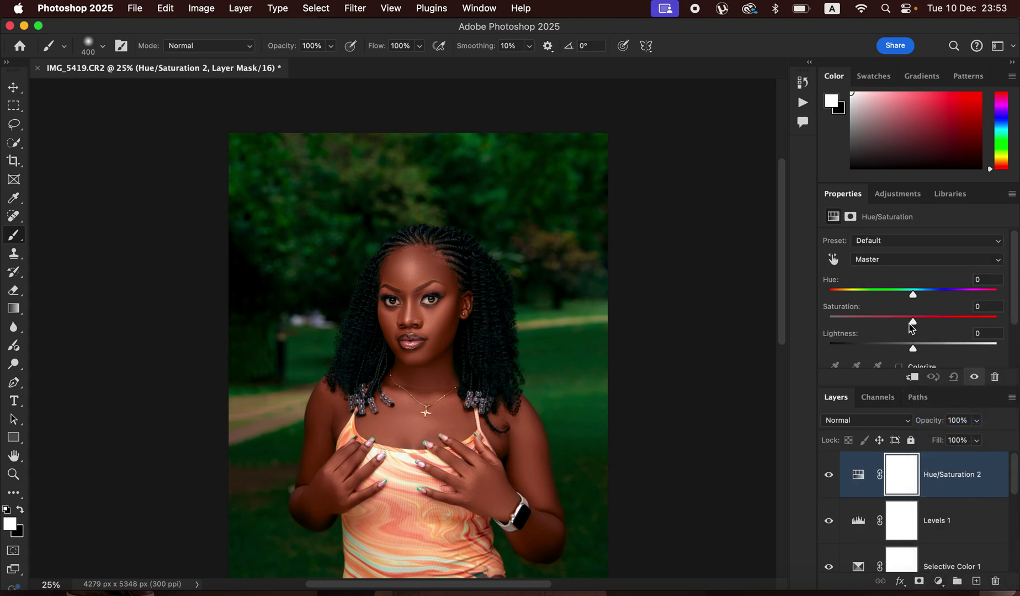
left_click_drag(912, 324, 853, 331)
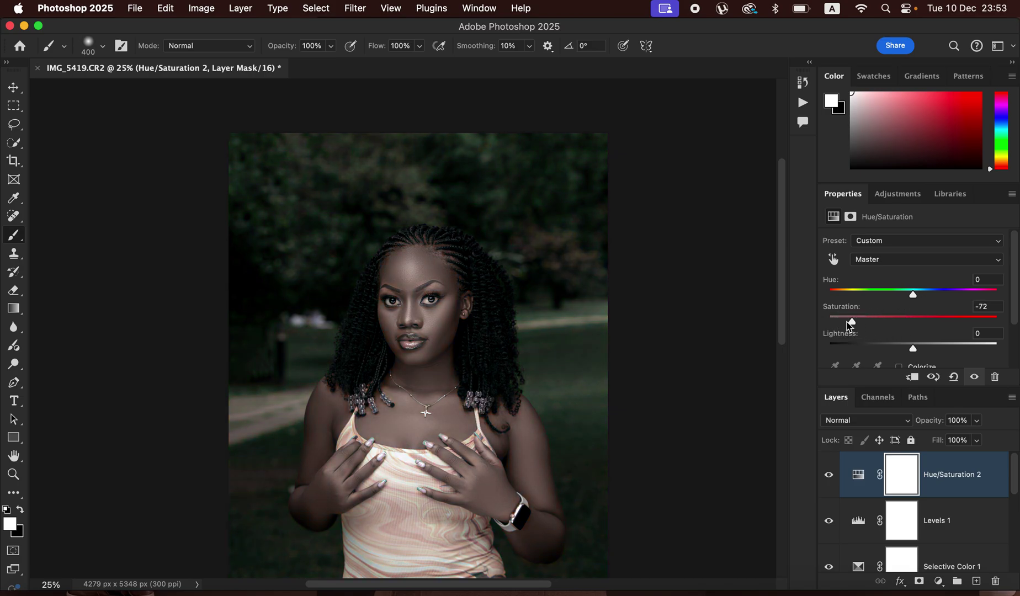
key("super+i")
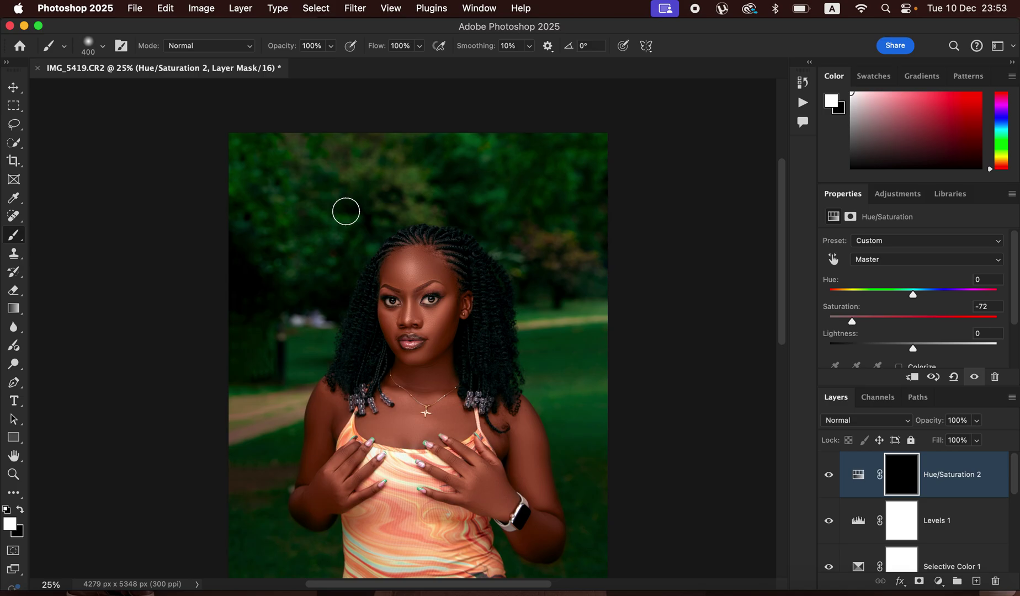
Step: Paint white on the Hue/Saturation 2 mask over the whites of both eyes with a 45 px brush
right_click(15, 241)
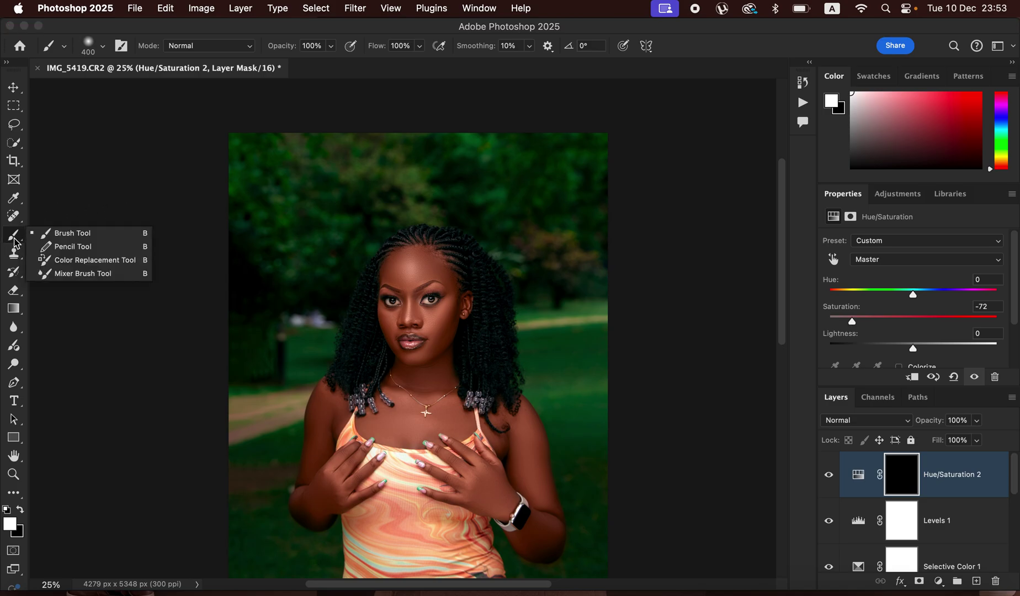
left_click(62, 234)
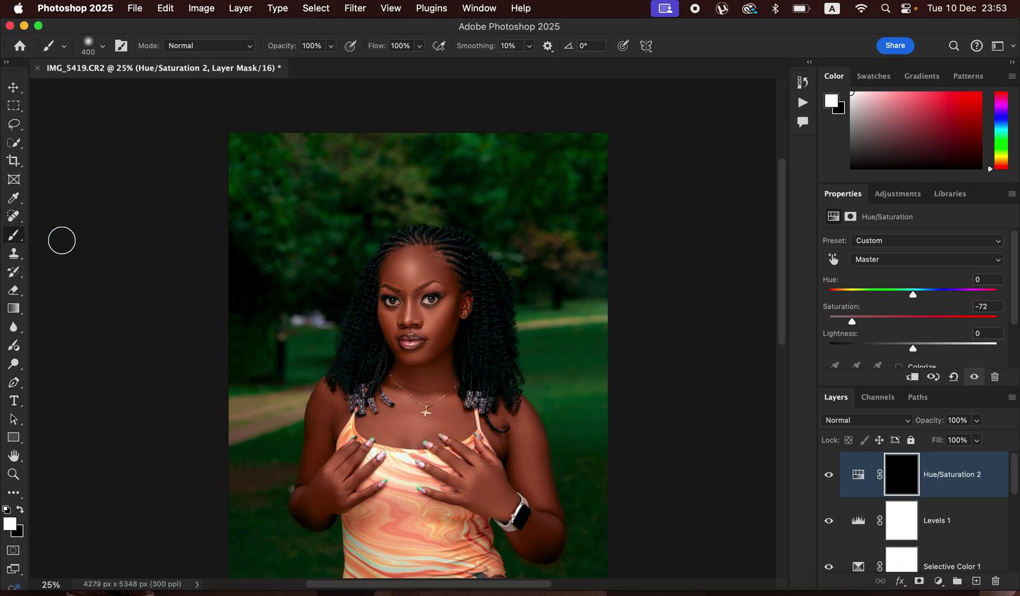
left_click(24, 511)
left_click(23, 511)
left_click(23, 511)
left_click(23, 513)
left_click(24, 512)
left_click(24, 515)
key("super+plus")
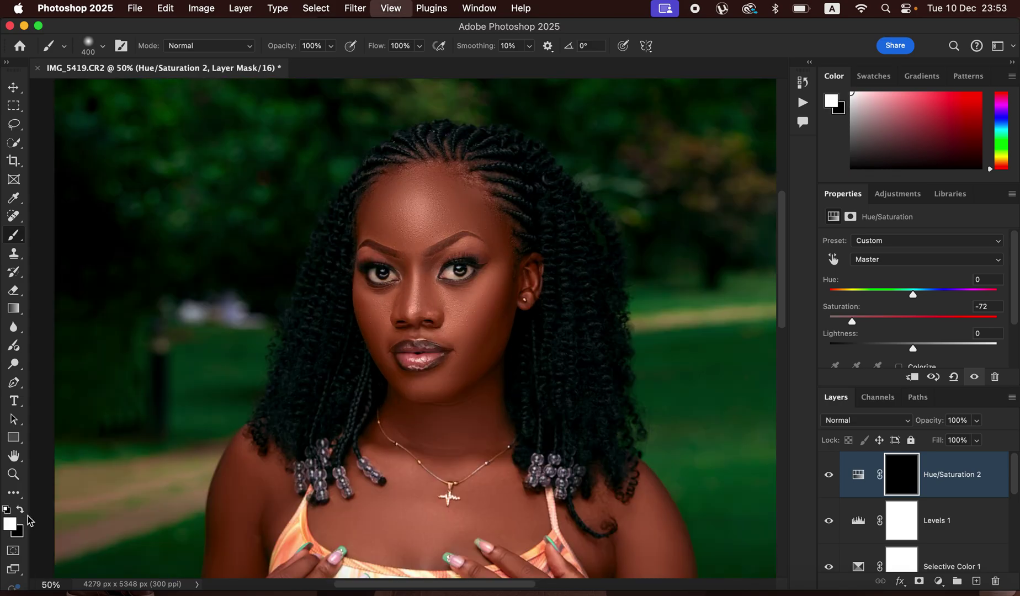
key("super+plus")
key("super+plus")
mouse_move(478, 273)
left_mouse_down()
mouse_move(511, 364)
mouse_move(485, 426)
left_mouse_up()
key("bracketleft")
key("bracketleft")
key("bracketleft")
key("bracketleft")
key("bracketleft")
key("bracketleft")
key("bracketleft")
key("bracketleft")
key("bracketleft")
key("bracketleft")
key("bracketleft")
key("bracketleft")
key("bracketleft")
key("bracketleft")
mouse_move(553, 277)
left_mouse_down()
mouse_move(620, 283)
mouse_move(623, 261)
mouse_move(626, 278)
mouse_move(613, 258)
mouse_move(557, 263)
mouse_move(558, 292)
left_mouse_up()
mouse_move(239, 287)
left_mouse_down()
mouse_move(310, 309)
mouse_move(317, 287)
mouse_move(309, 309)
mouse_move(281, 310)
mouse_move(261, 288)
mouse_move(243, 292)
mouse_move(251, 302)
mouse_move(243, 285)
mouse_move(257, 296)
left_mouse_up()
key("super+minus")
key("super+minus")
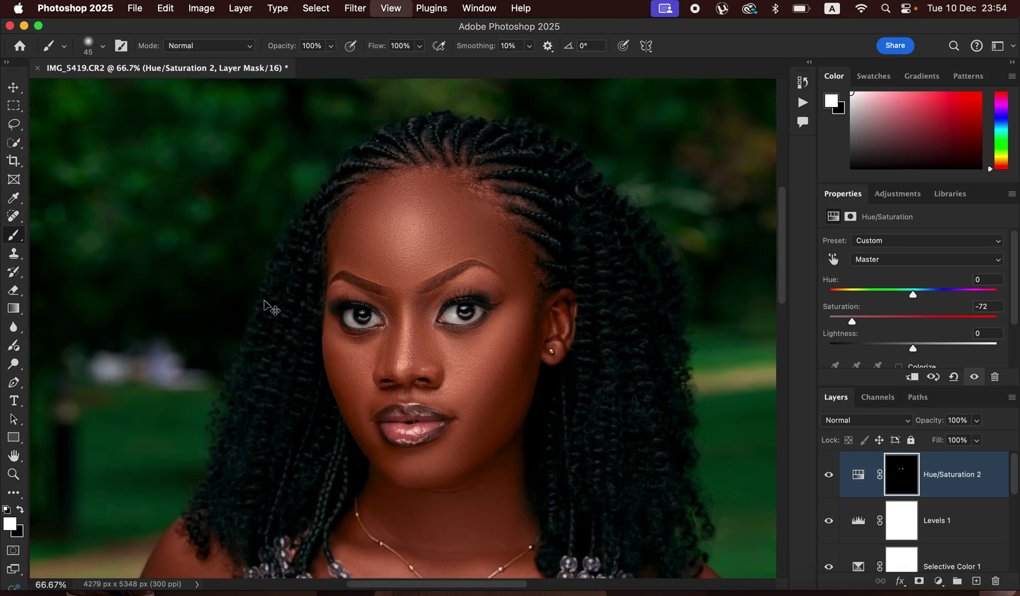
left_click(21, 510)
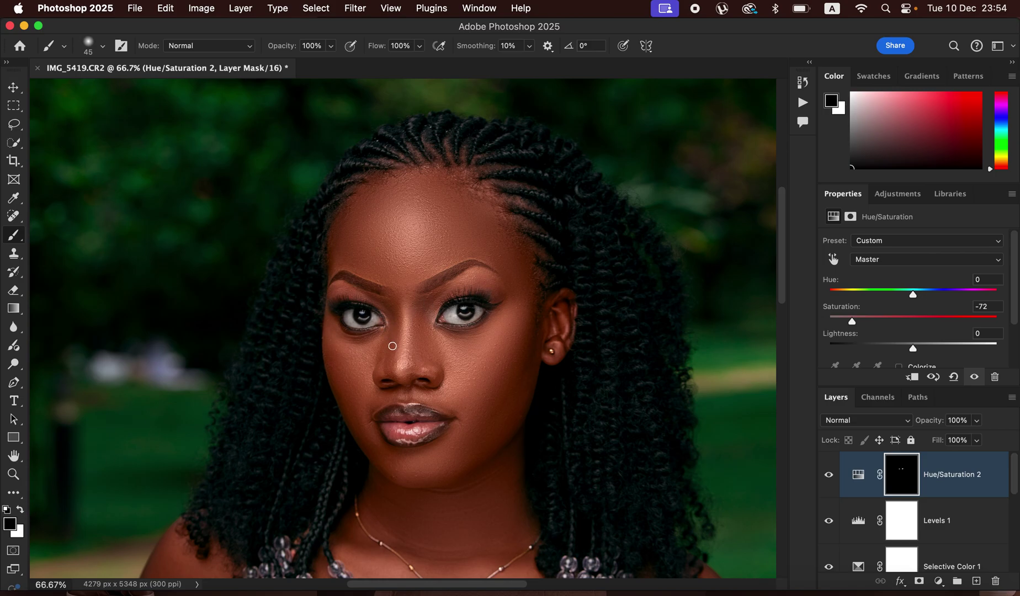
key("super+minus")
key("super+minus")
key("super+minus")
key("super+minus")
key("super+minus")
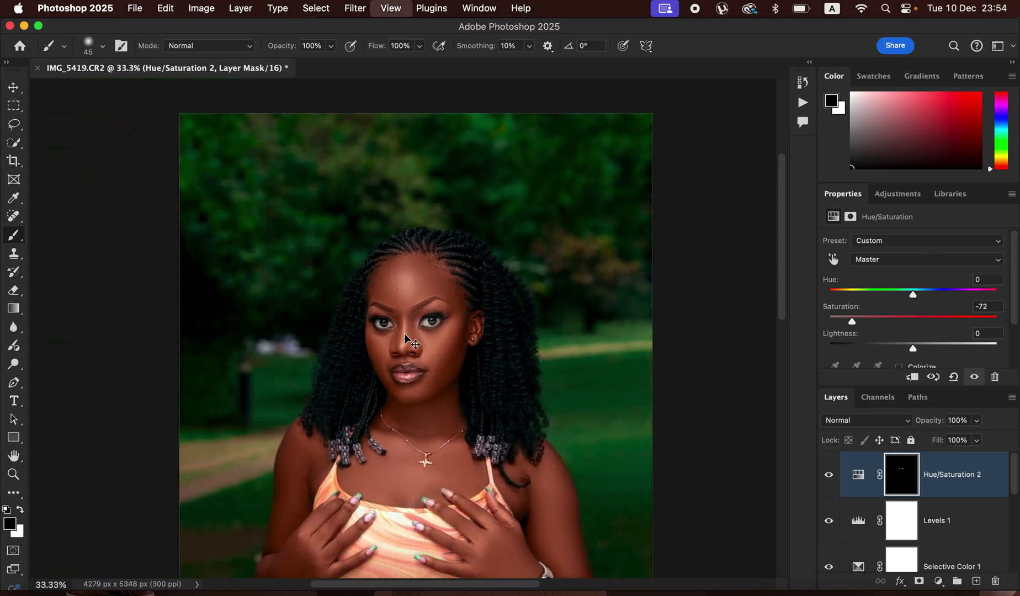
key("super+plus")
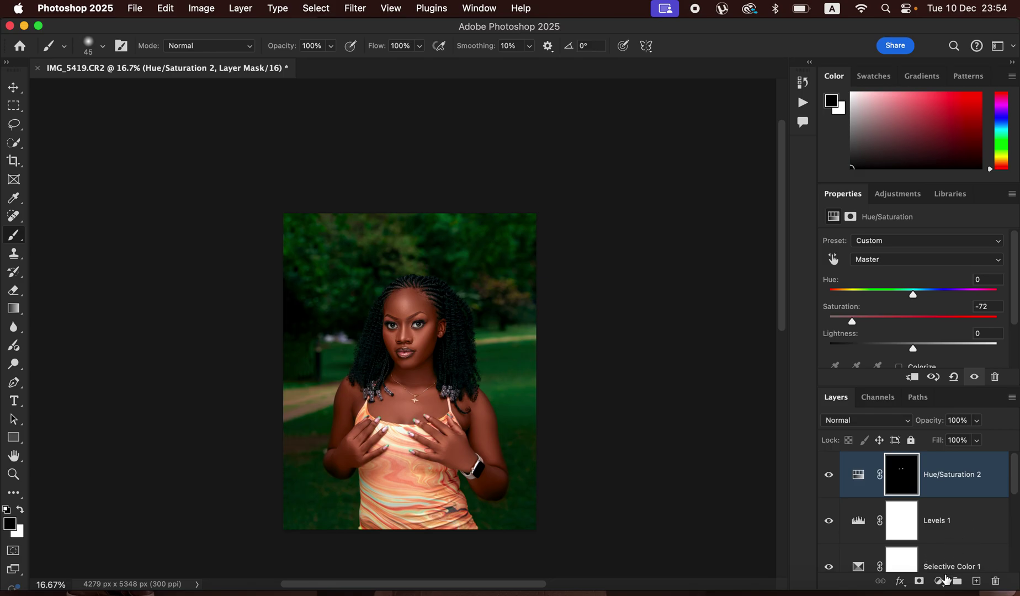
Step: Set the Reds lightness to -13 in the Hue/Saturation 1 adjustment layer
scroll(1012, 505, "down", 2)
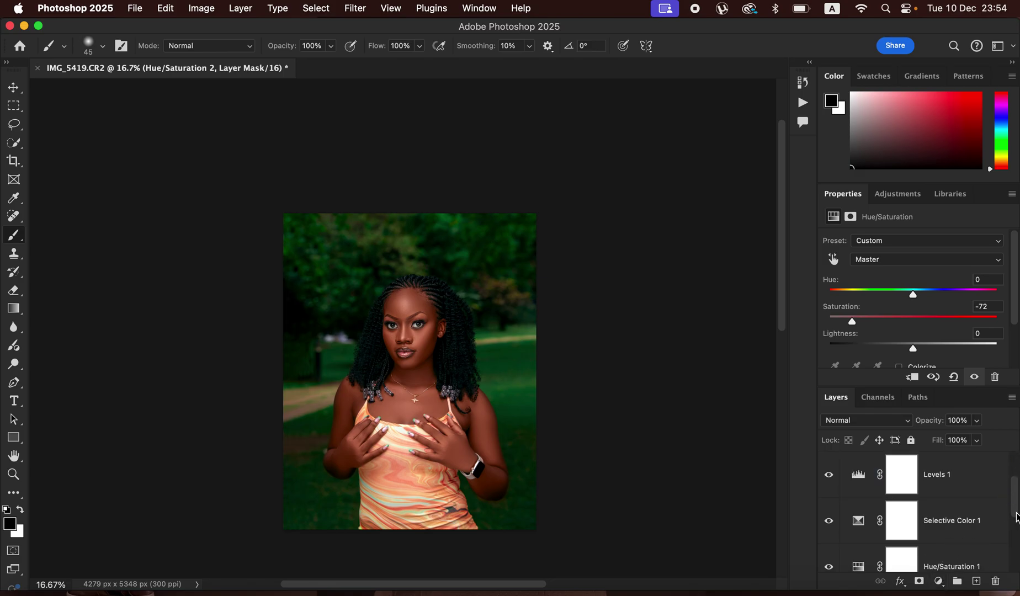
left_click(870, 568)
left_click(860, 548)
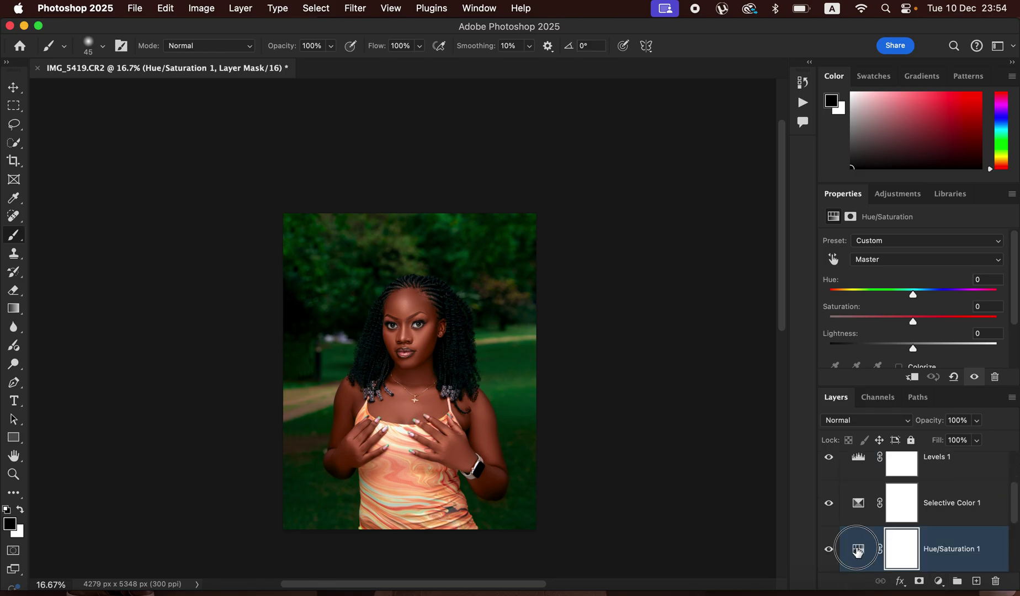
left_click(914, 259)
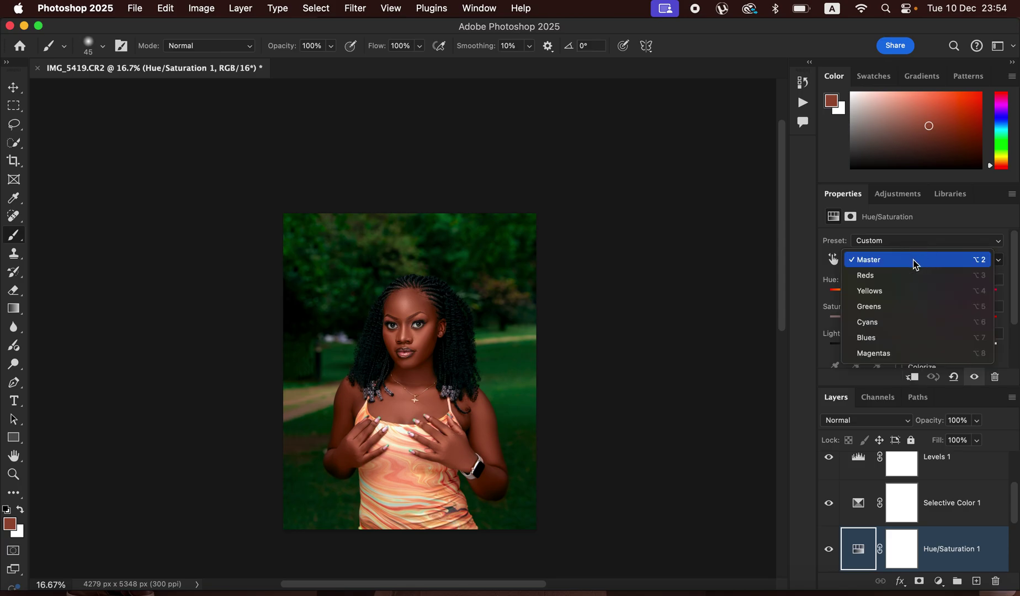
left_click(911, 275)
mouse_move(912, 348)
left_mouse_down()
mouse_move(882, 348)
mouse_move(903, 348)
left_mouse_up()
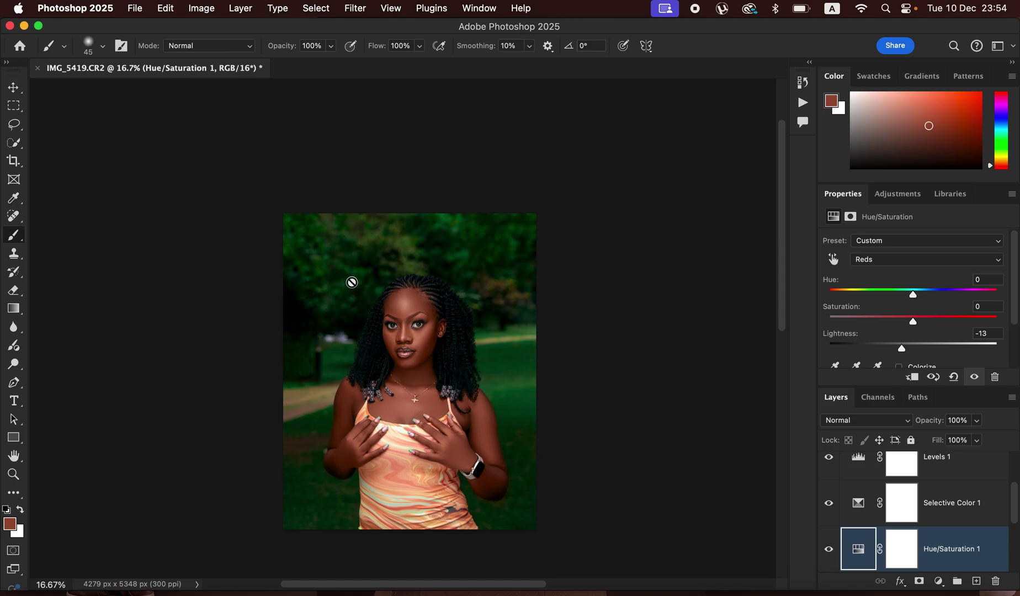
Step: Configure a JPG export at quality 7 with Bicubic Sharper resampling, proceed to saving, and cancel the export
left_click(136, 7)
mouse_move(232, 235)
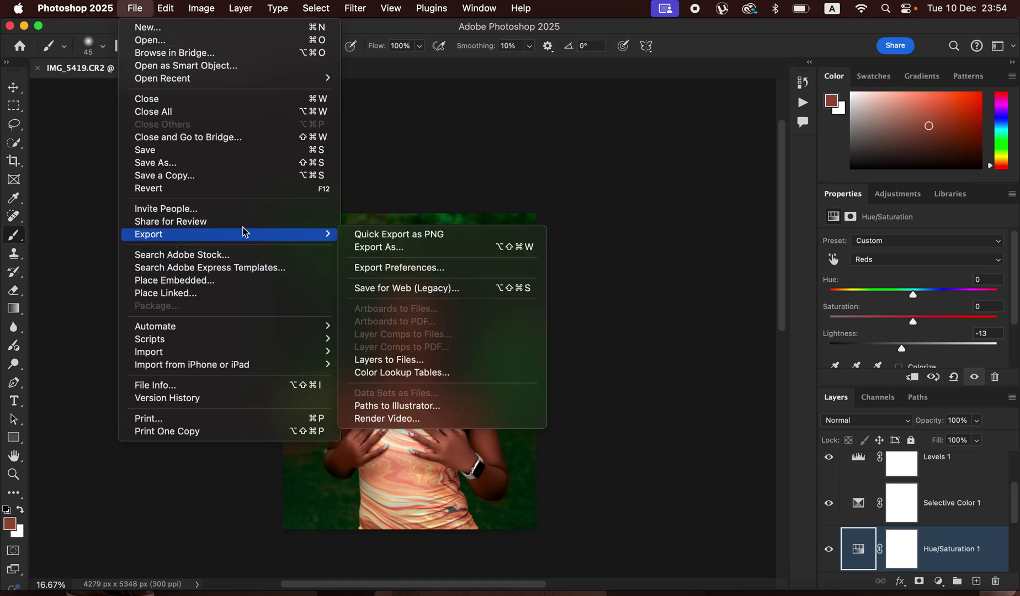
left_click(420, 248)
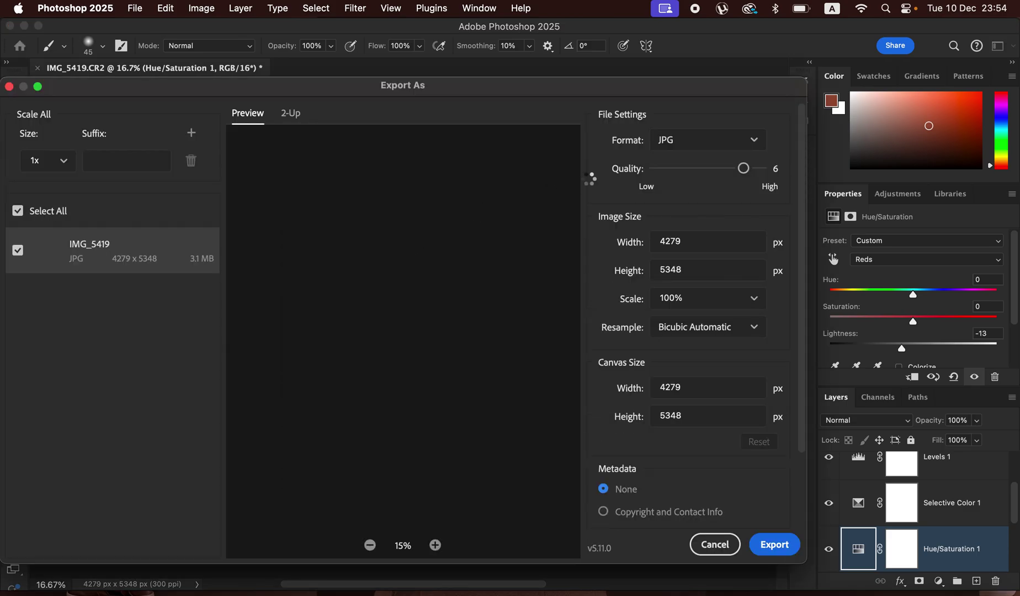
left_click_drag(751, 169, 774, 172)
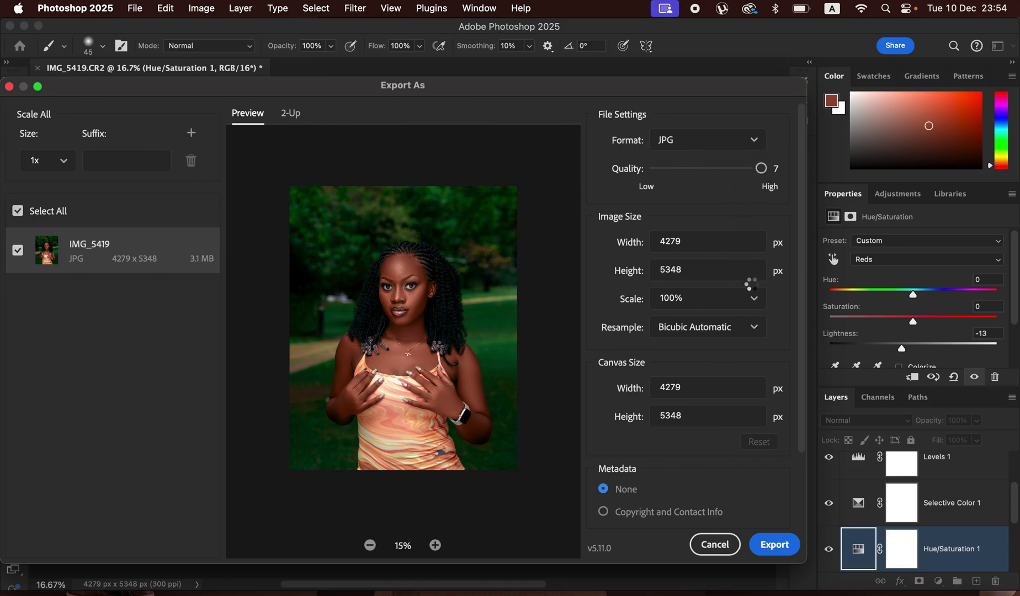
left_click(721, 329)
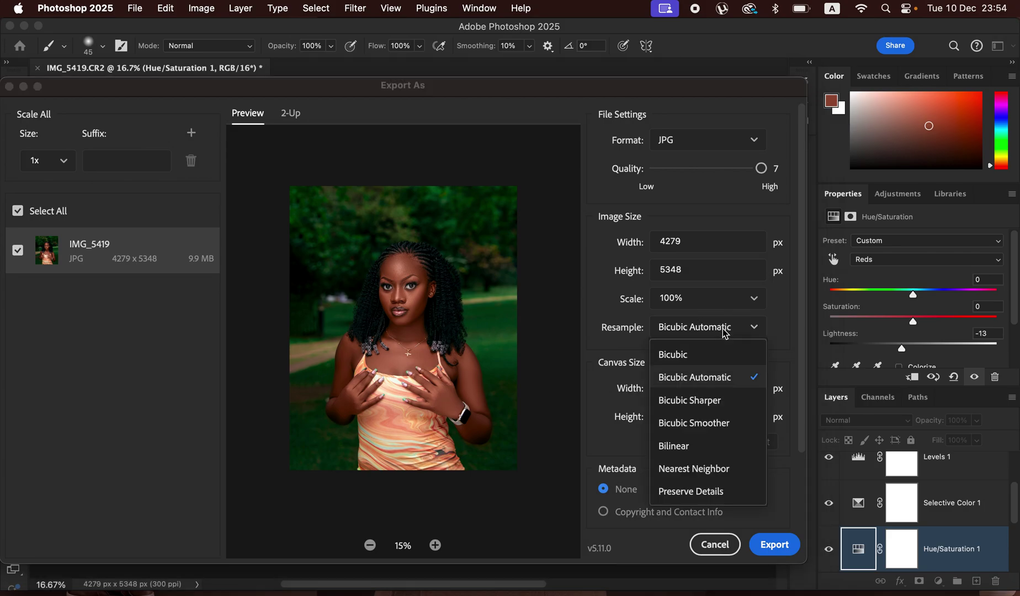
left_click(719, 400)
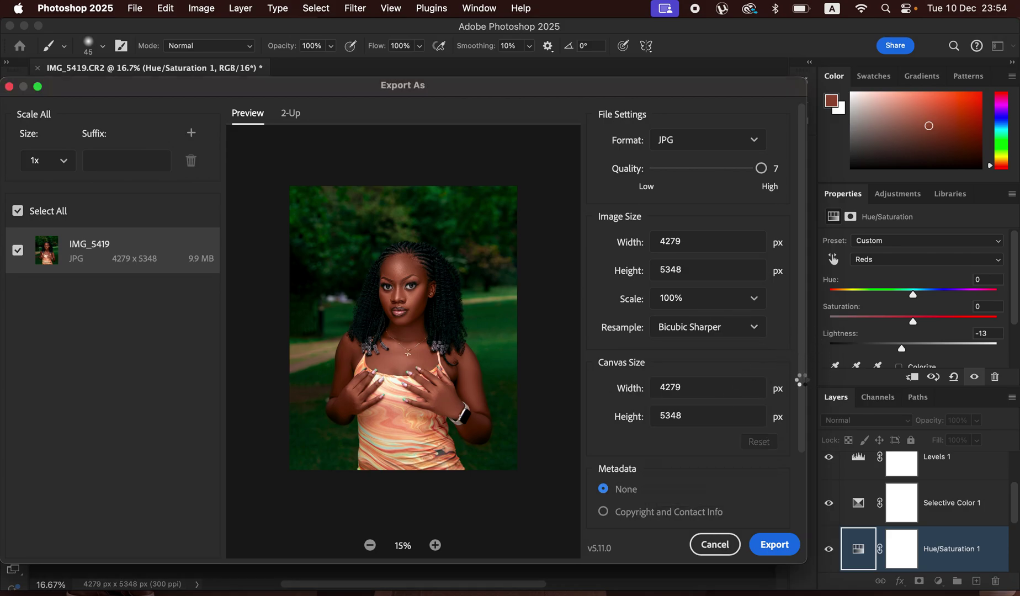
scroll(803, 397, "down", 3)
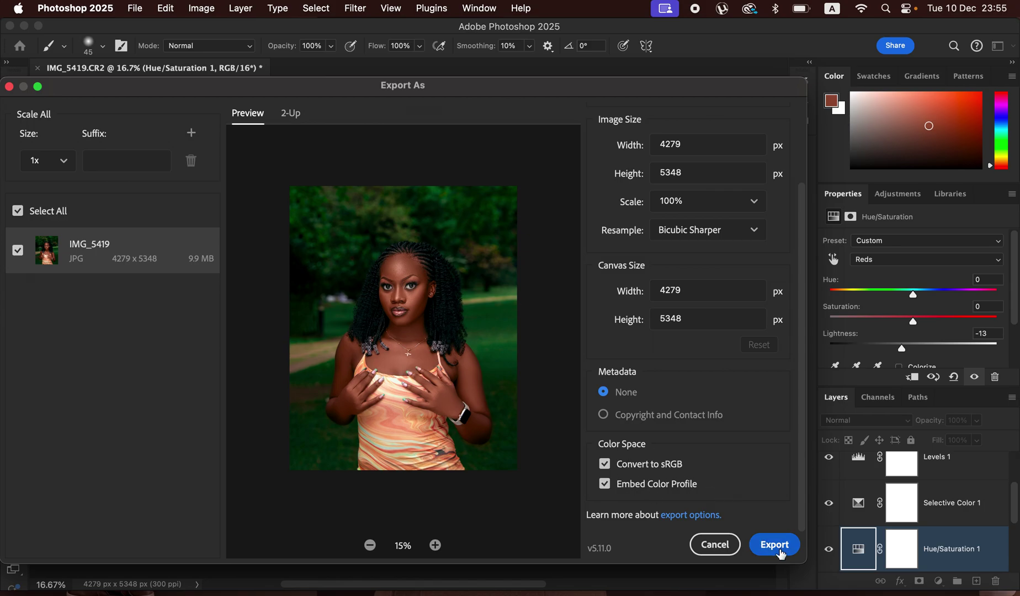
left_click(778, 546)
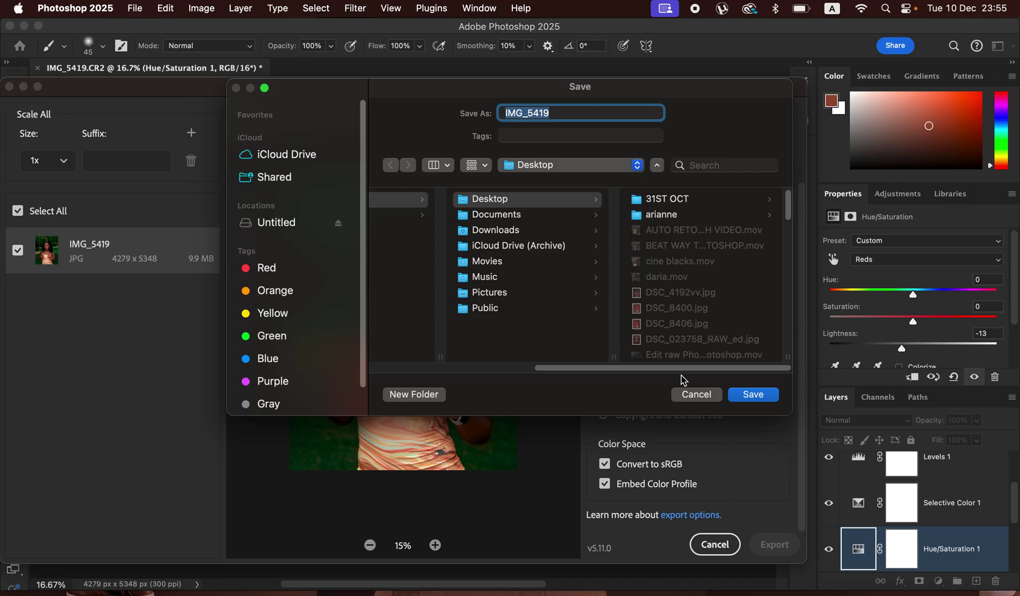
left_click(698, 399)
left_click(714, 544)
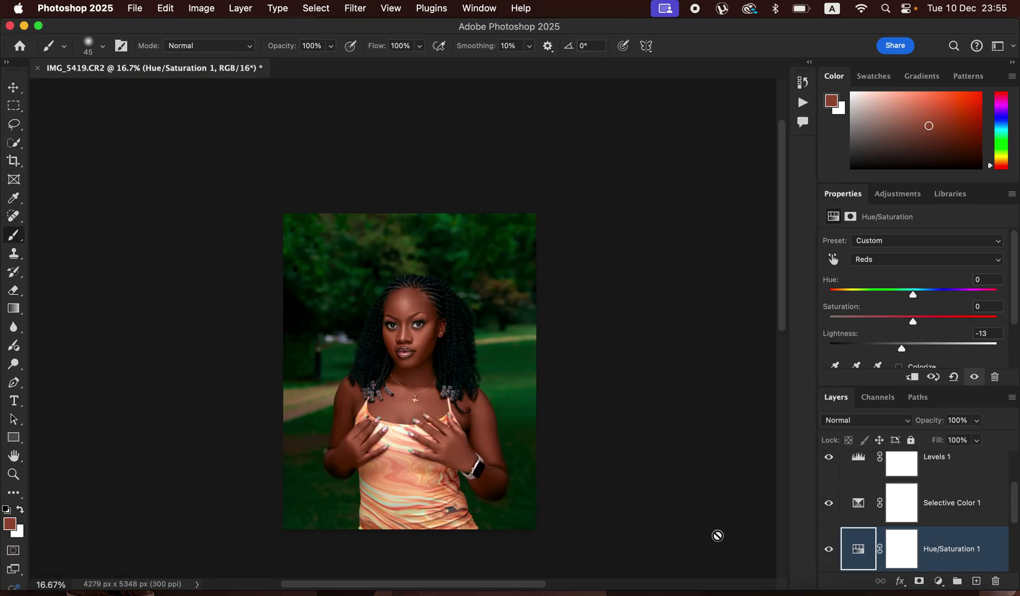